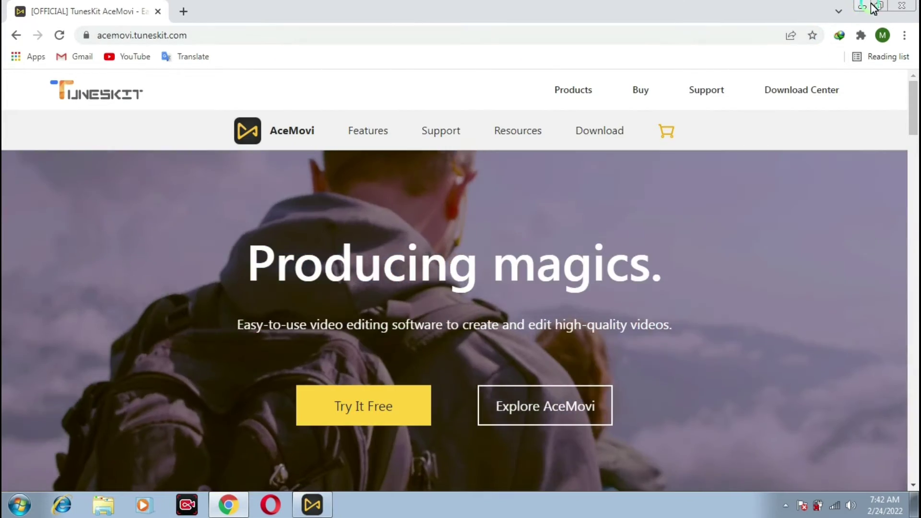
- Switch from the browser to AceMovi, import the 20220223_1080p video and place it on a timeline track
left_click(866, 6)
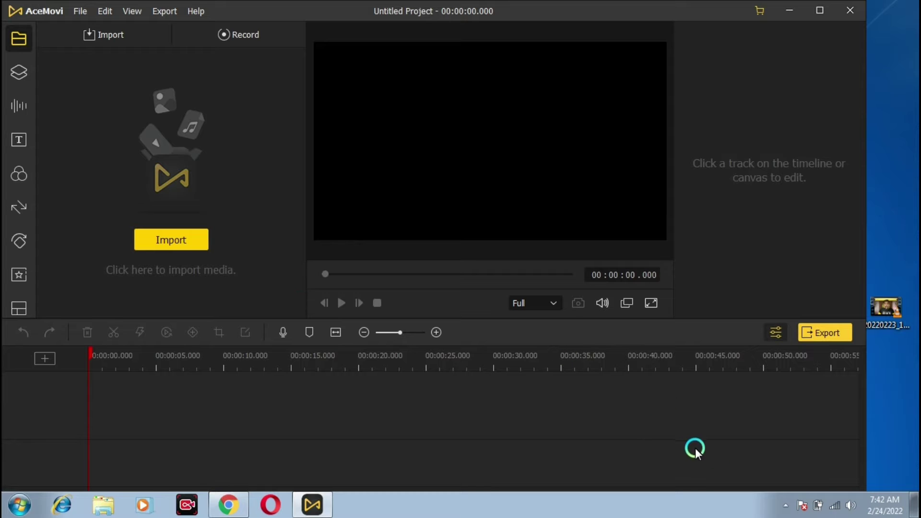
left_click(785, 507)
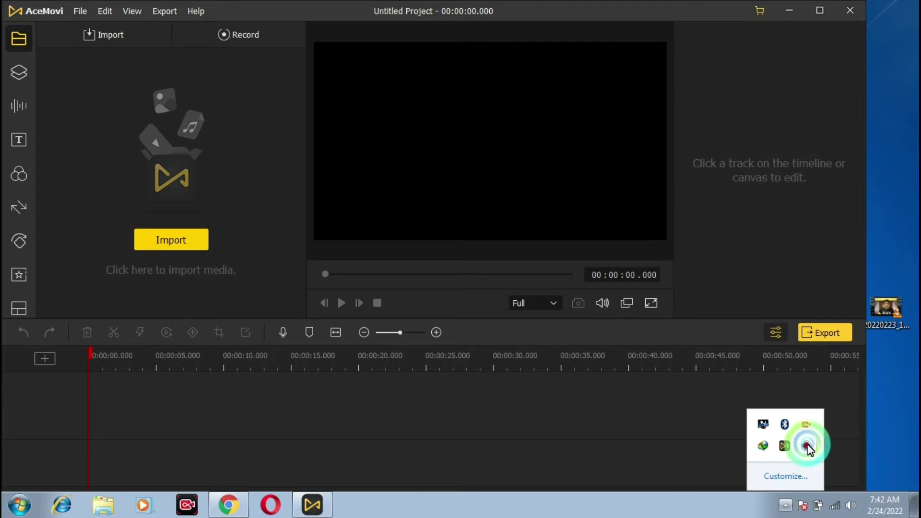
left_click(530, 247)
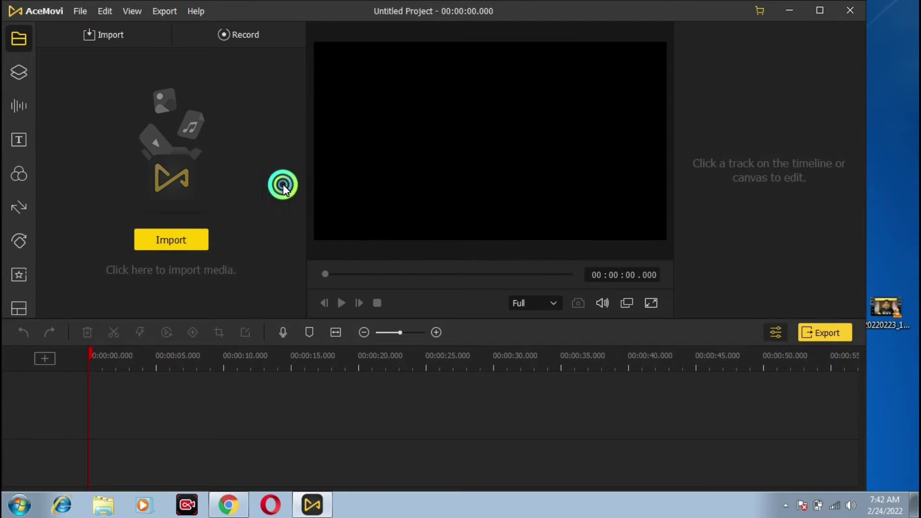
left_click_drag(233, 285, 191, 454)
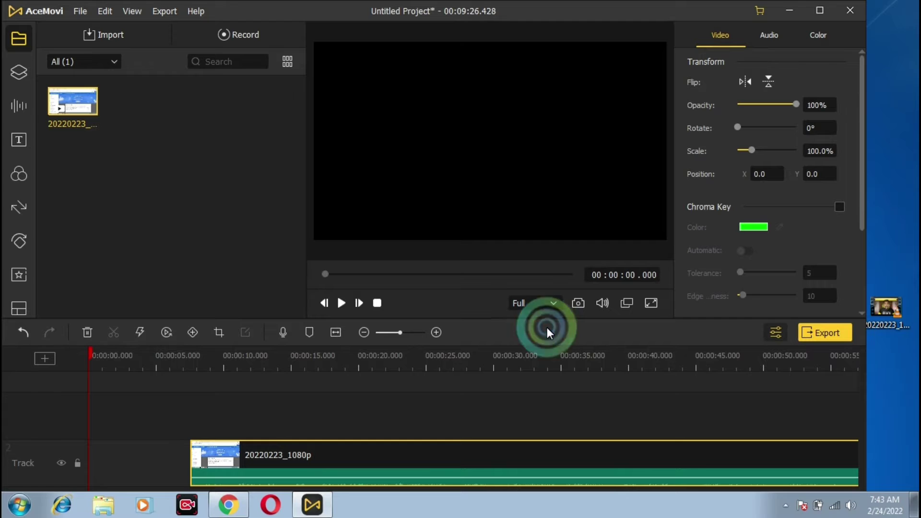
- Move the 20220223_1080p clip to the very start of the timeline and play a short preview
left_click(243, 297)
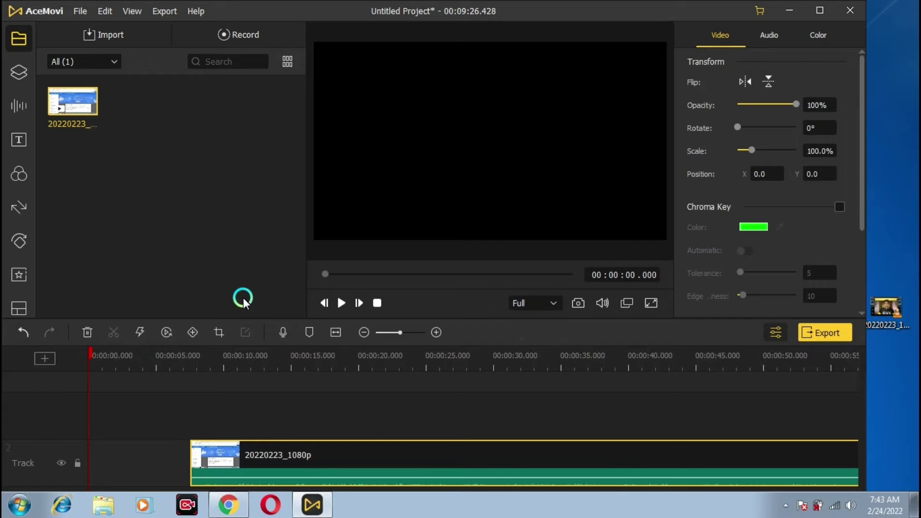
left_click(90, 107)
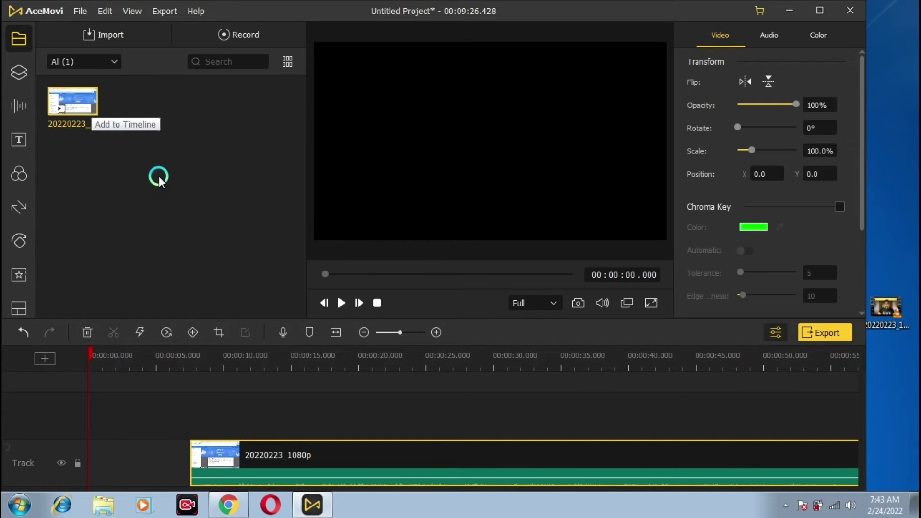
left_click(355, 463)
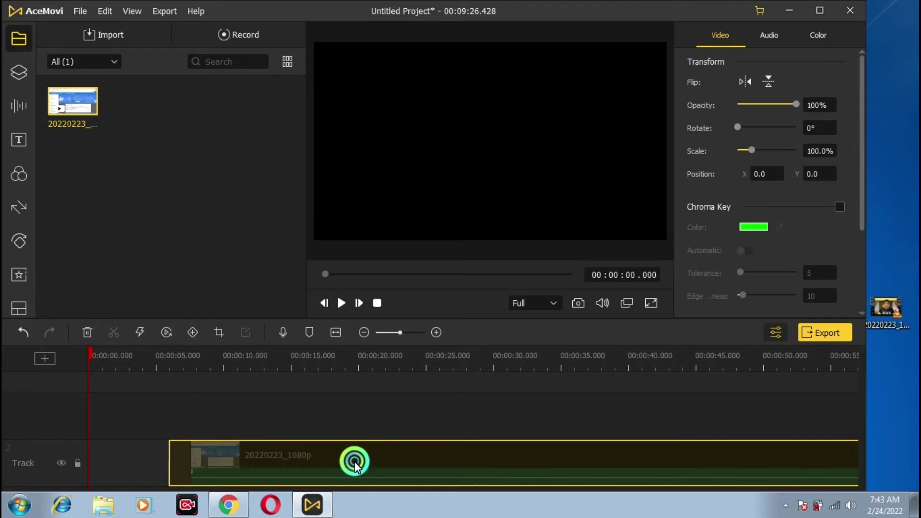
left_click_drag(355, 463, 294, 469)
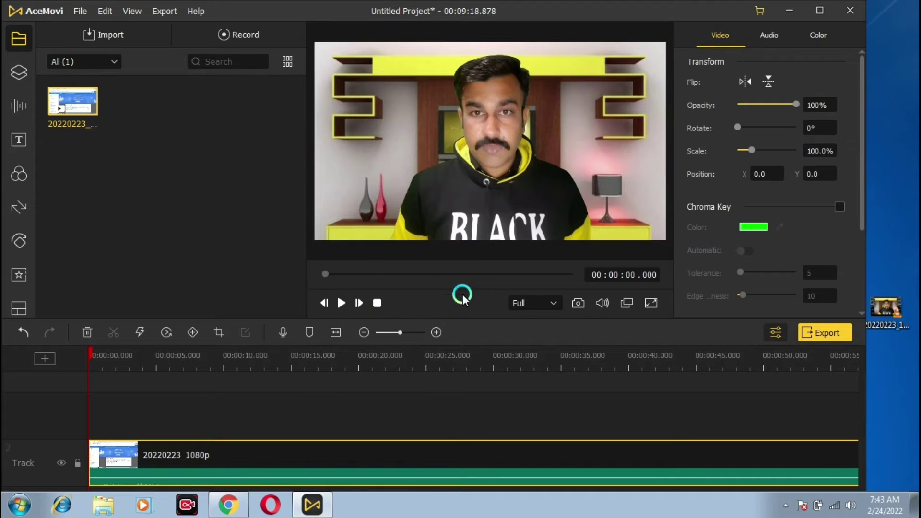
left_click(343, 302)
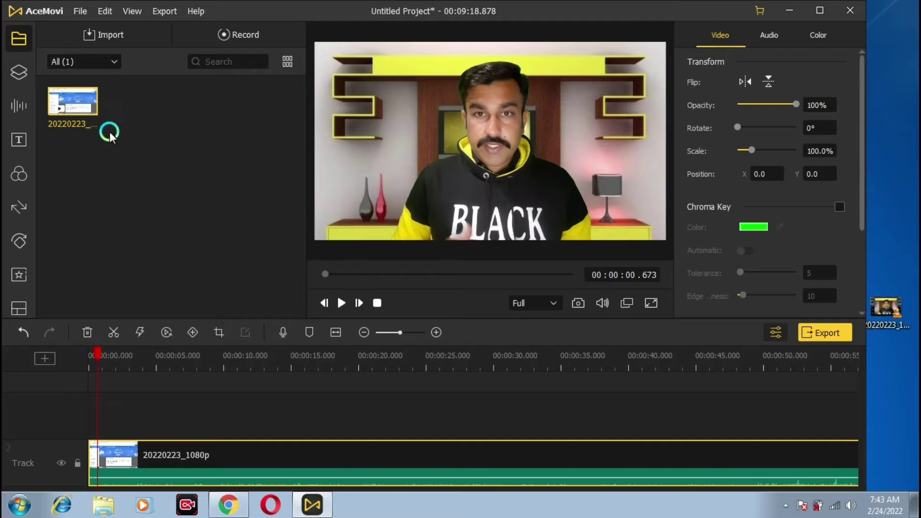
- Add the five-pointed star sticker on a track above the video and move it to about 8 seconds
left_click(19, 70)
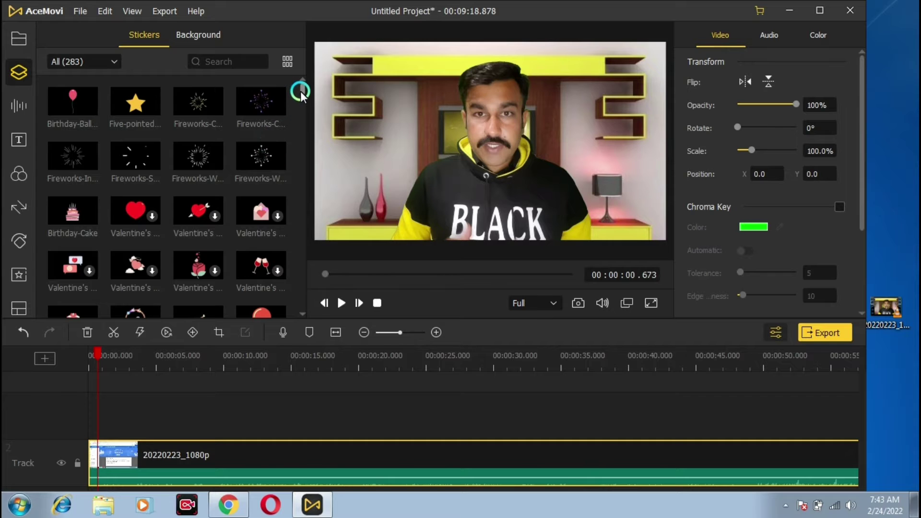
mouse_move(301, 91)
left_mouse_down()
mouse_move(300, 107)
mouse_move(303, 91)
left_mouse_up()
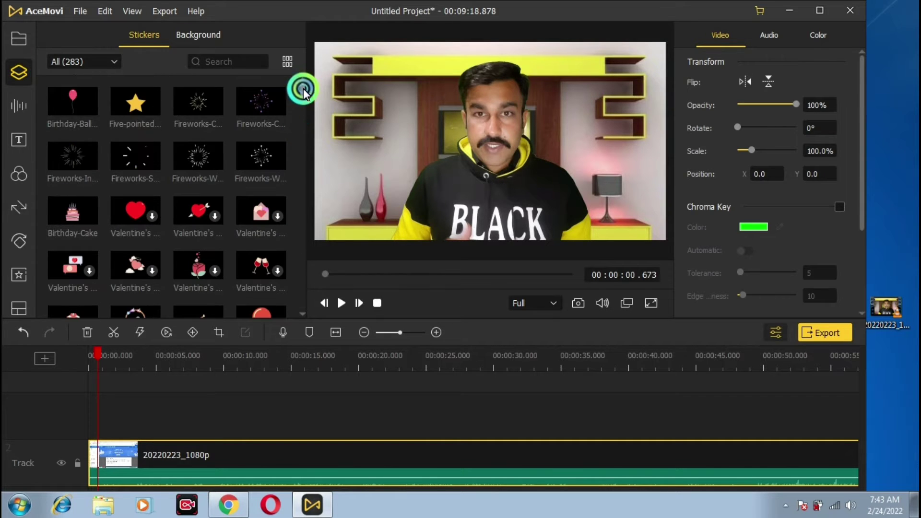
mouse_move(131, 111)
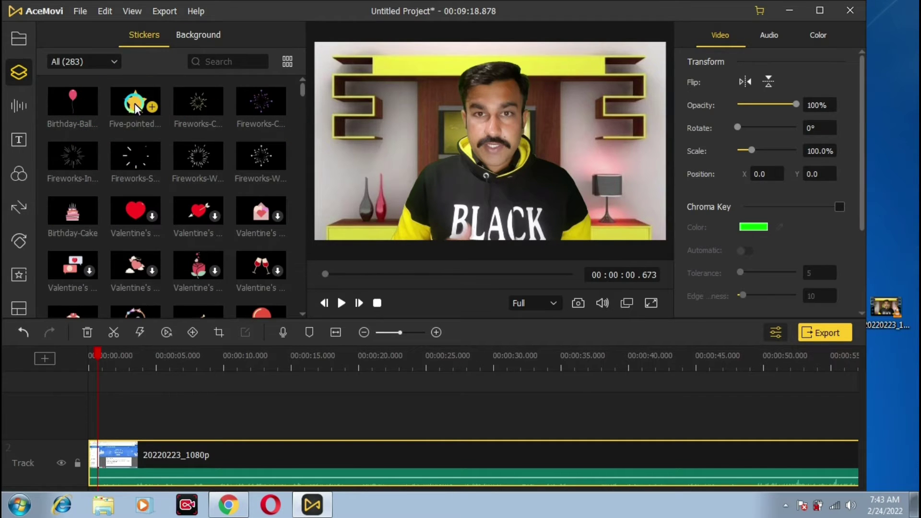
left_click(151, 107)
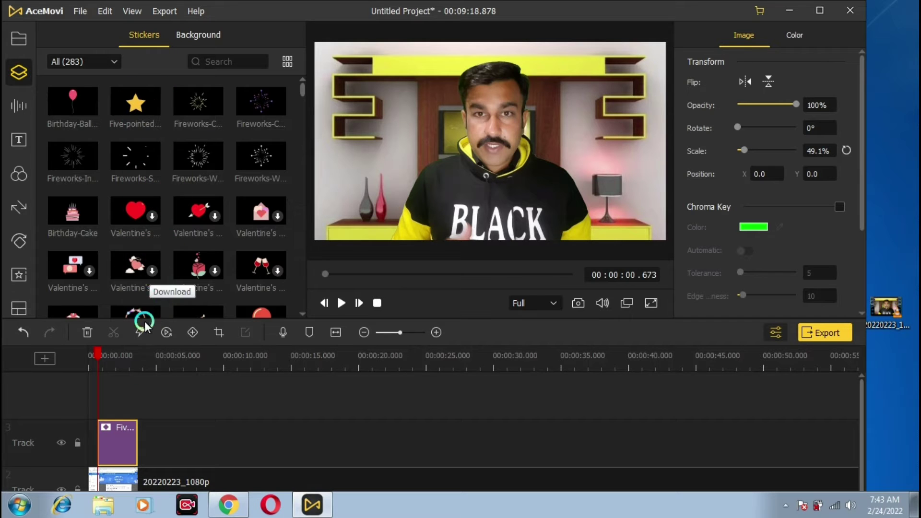
left_click_drag(117, 438, 219, 442)
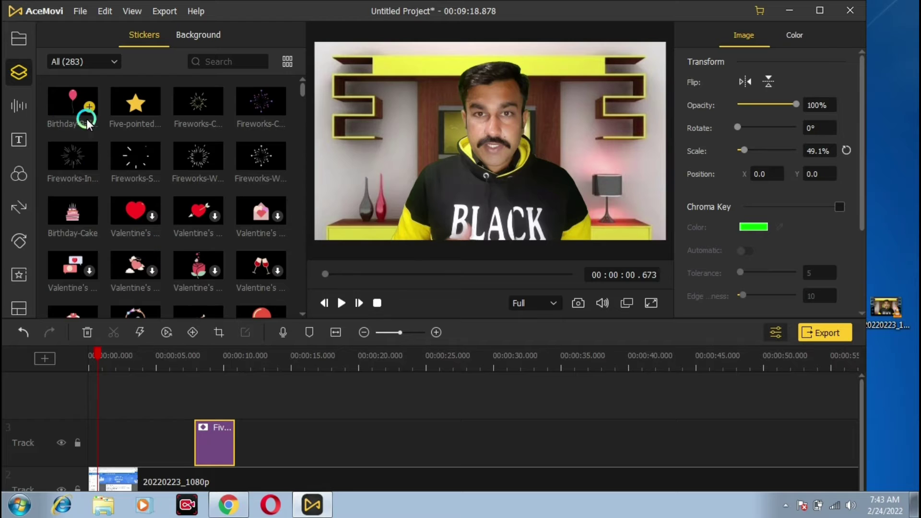
- Place a fireworks sticker at about 17 seconds on the sticker track, scaled to about 74.6% at X -346.2, Y 25.4
left_click(189, 163)
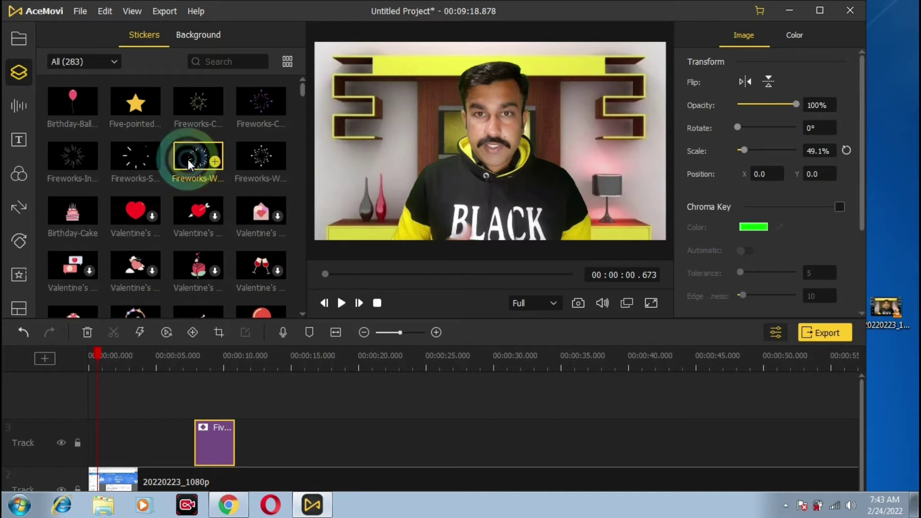
left_click_drag(197, 154, 323, 445)
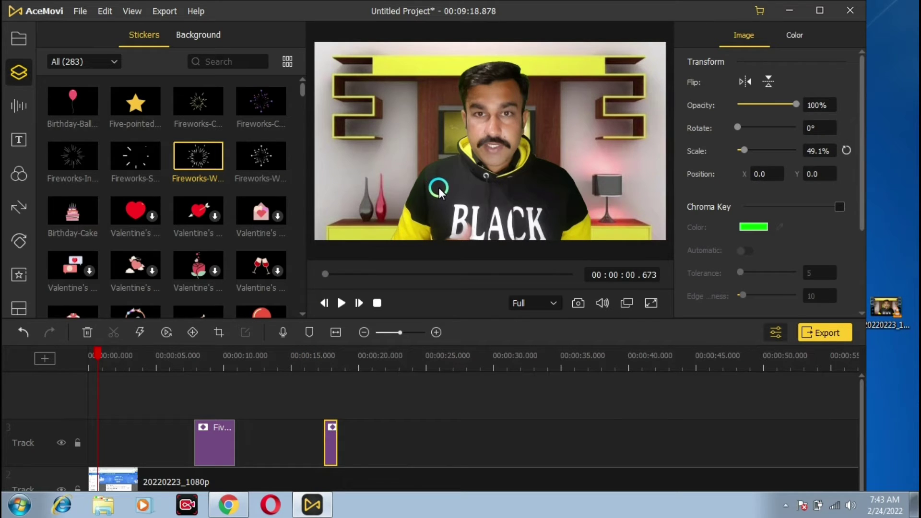
left_click_drag(439, 188, 390, 236)
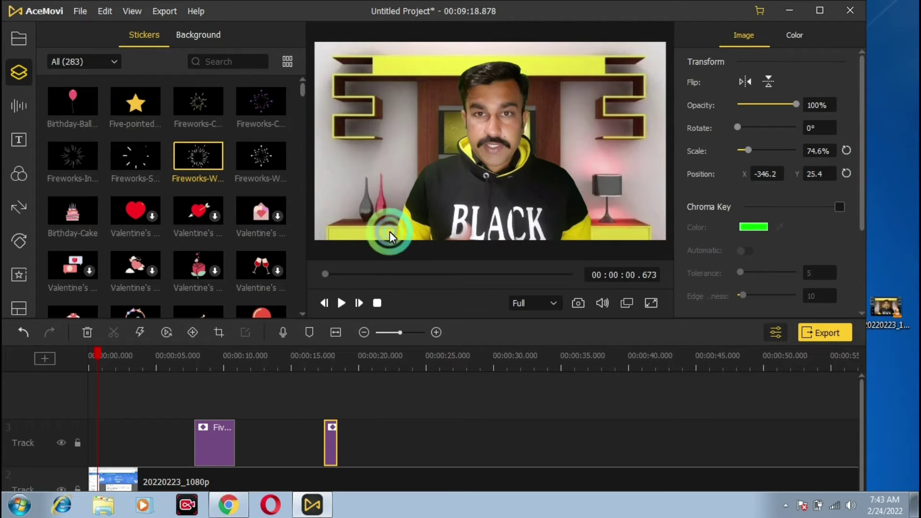
- Move the star sticker in the preview to about X -303.4, Y 25.4 and shift the video clip to Y 25.4
left_click(216, 437)
left_click_drag(503, 164, 346, 201)
left_click(434, 136)
left_click(291, 315)
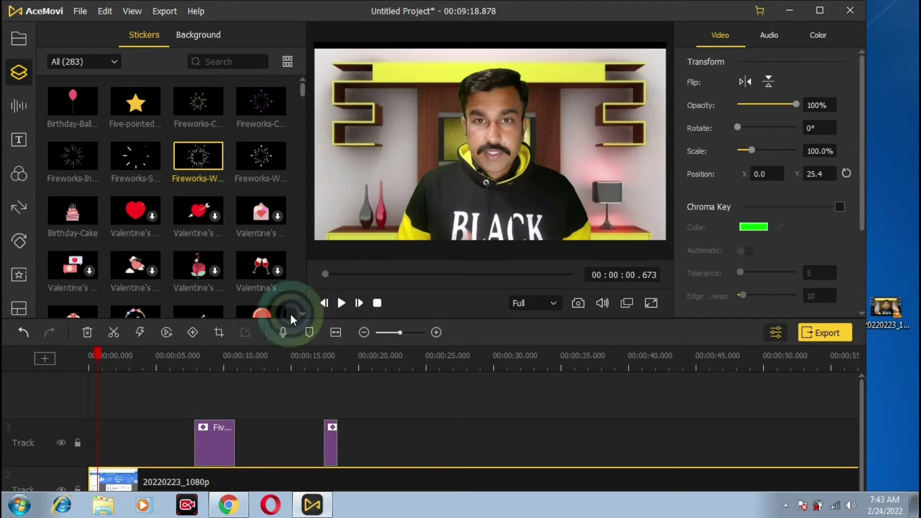
- Scale the star sticker to about 56.3% and reposition it at about X 418.3, Y 25.7
left_click(200, 433)
left_click(396, 258)
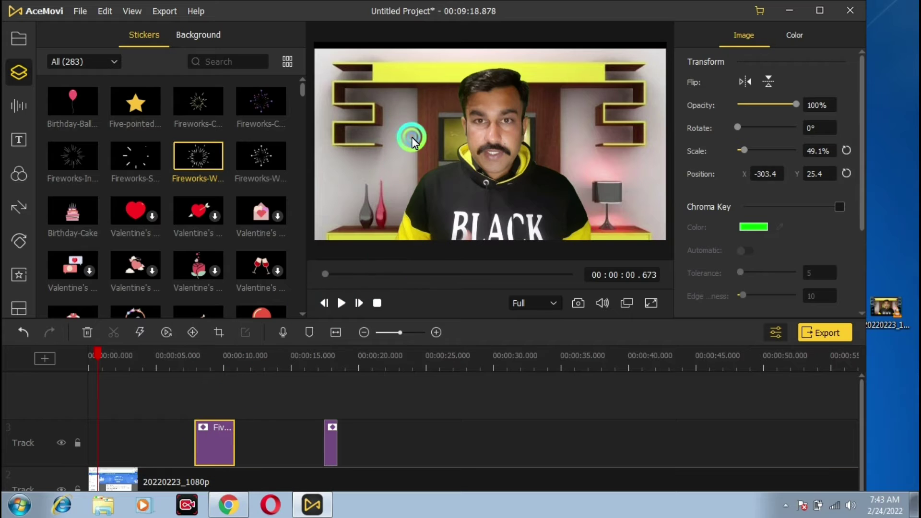
left_click_drag(413, 139, 613, 123)
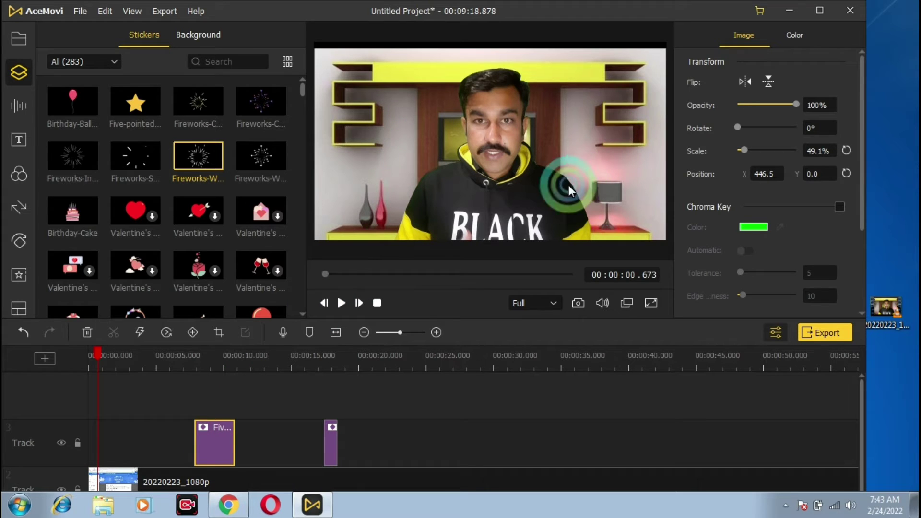
left_click_drag(557, 189, 81, 170)
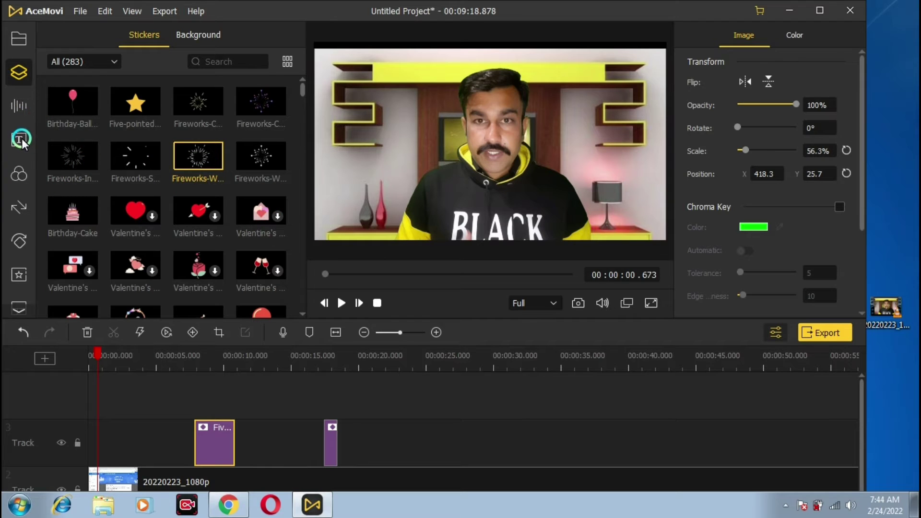
- Add the Advertime background music to the timeline at the playhead and look over the other tracks offered
left_click(19, 102)
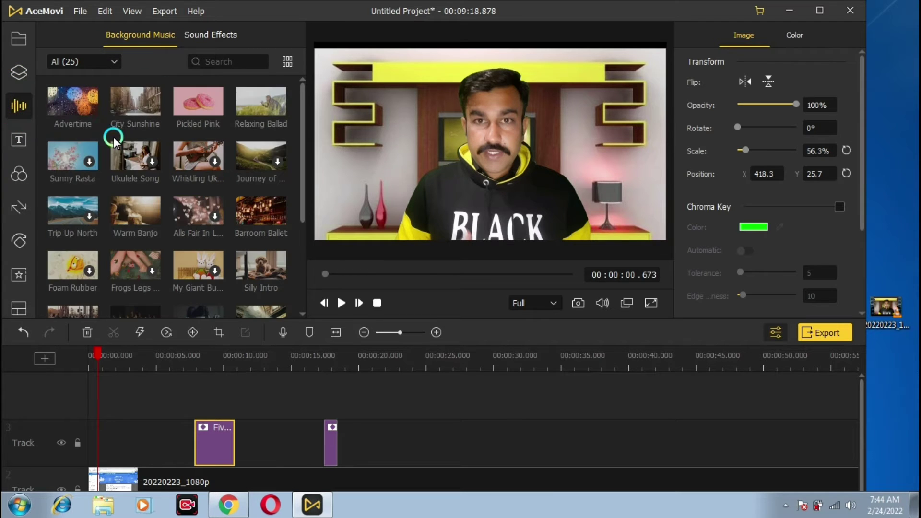
left_click(89, 108)
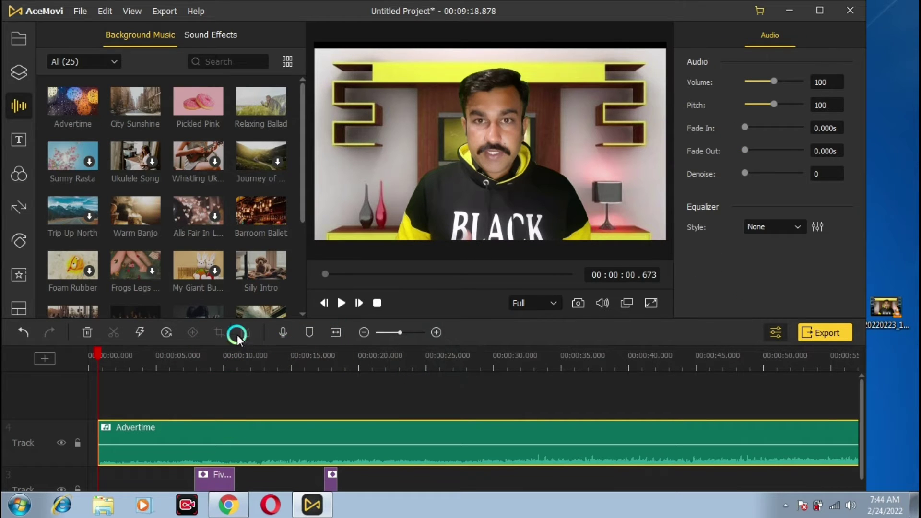
left_click(300, 89)
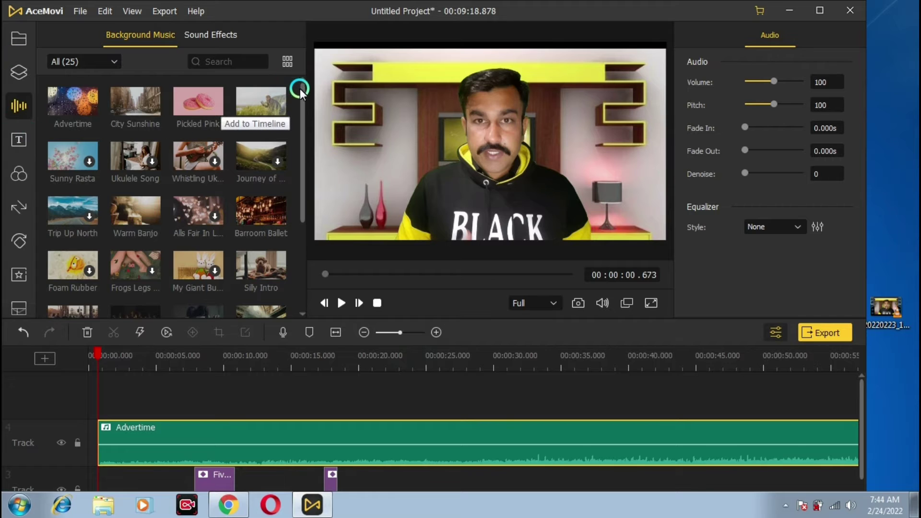
left_click_drag(303, 94, 186, 113)
- Place the Title 2 text template on a new track above the music at about 12 seconds
left_click(8, 156)
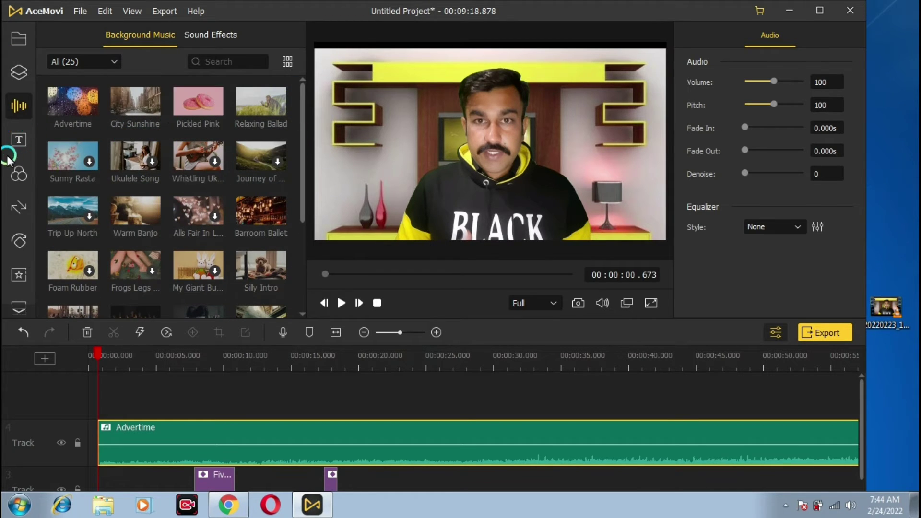
left_click(303, 93)
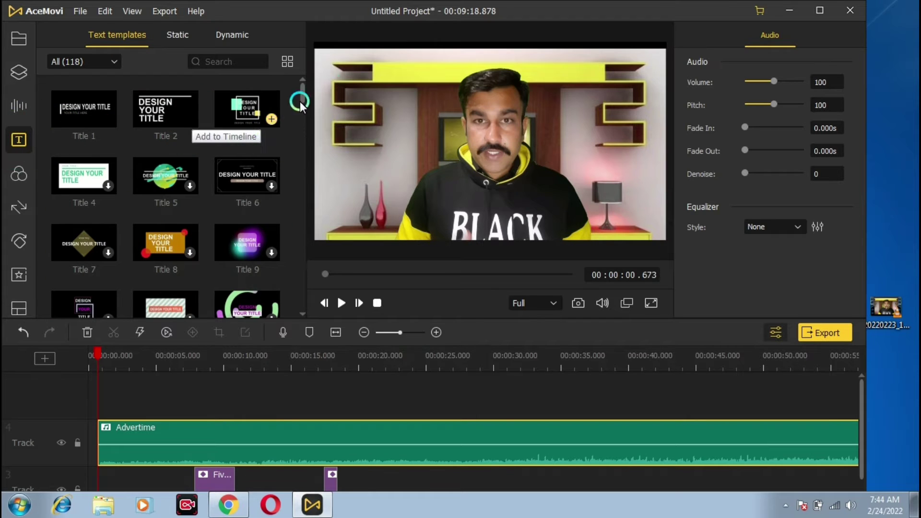
mouse_move(306, 96)
left_mouse_down()
mouse_move(301, 122)
mouse_move(301, 87)
left_mouse_up()
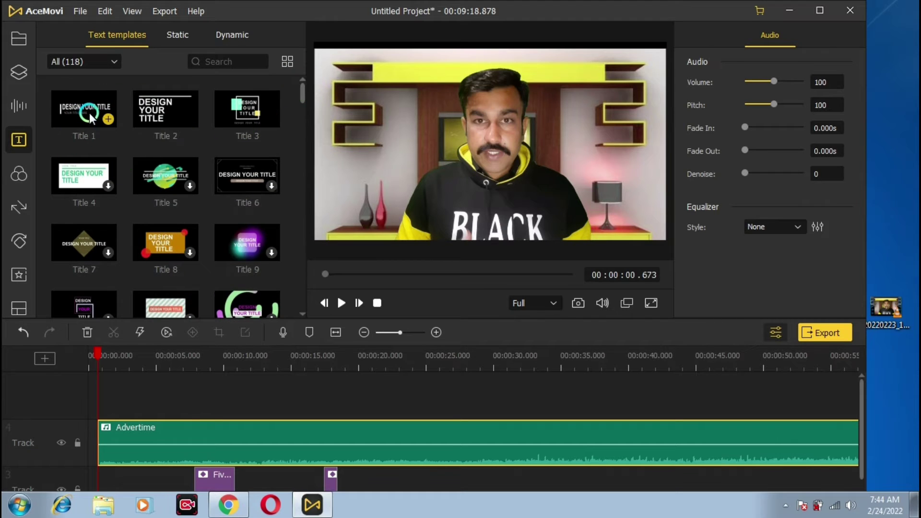
left_click(154, 120)
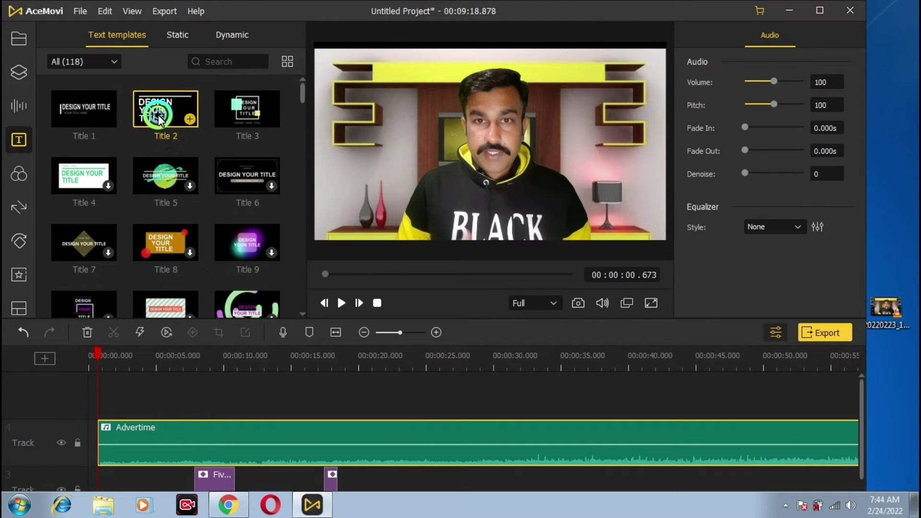
left_click_drag(197, 230, 259, 404)
left_click(306, 421)
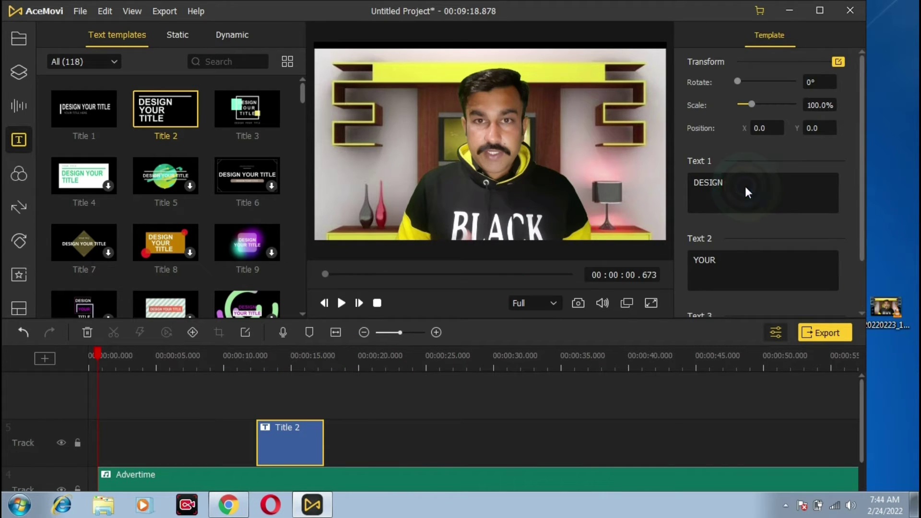
- Replace Text 1 of the Title 2 template with the presenter's first name and Text 2 with the surname
key("BackSpace")
key("BackSpace")
key("BackSpace")
key("BackSpace")
key("BackSpace")
key("BackSpace")
type("A")
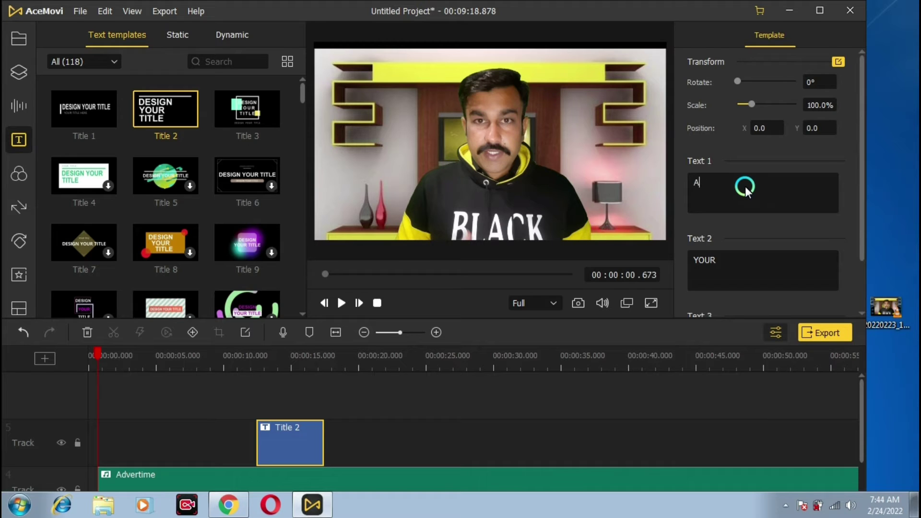
type("shfaq")
left_click_drag(729, 266, 678, 262)
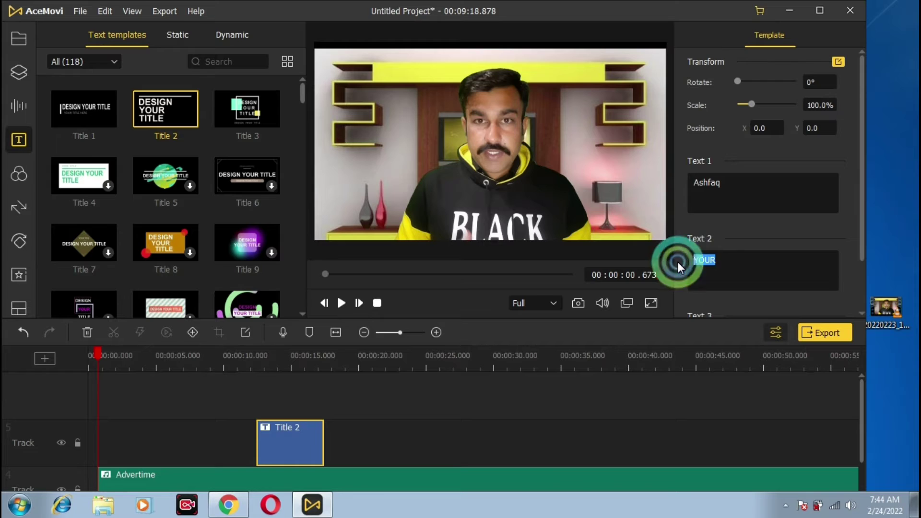
key("BackSpace")
type("Mirza")
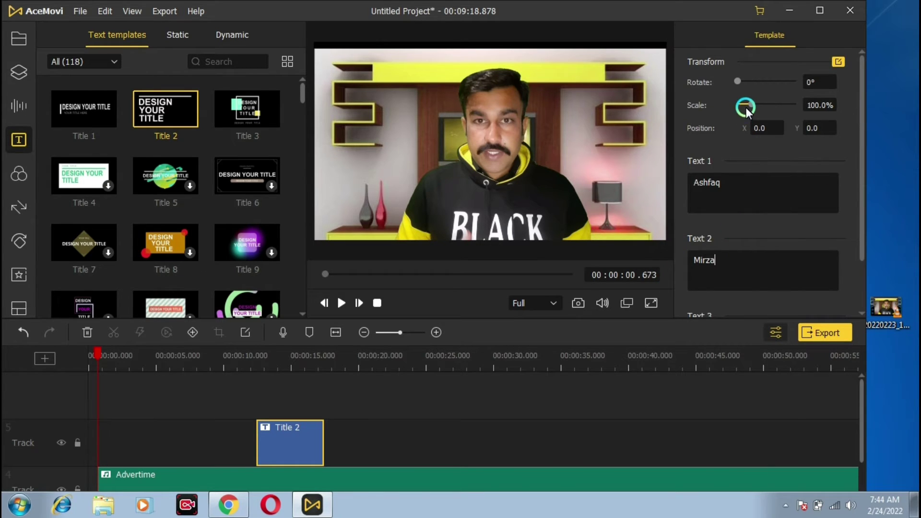
- Reduce the Title 2 template's scale to 55%
left_click_drag(740, 78, 742, 82)
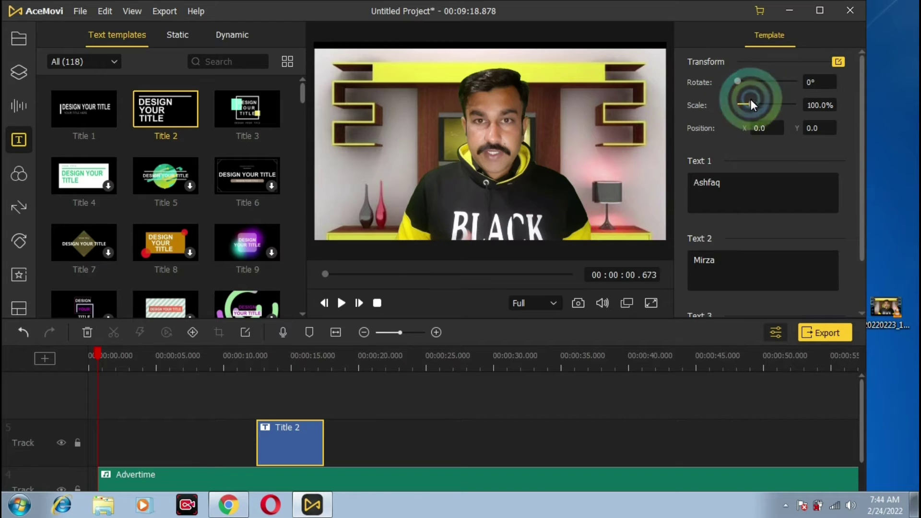
left_click_drag(751, 101, 746, 103)
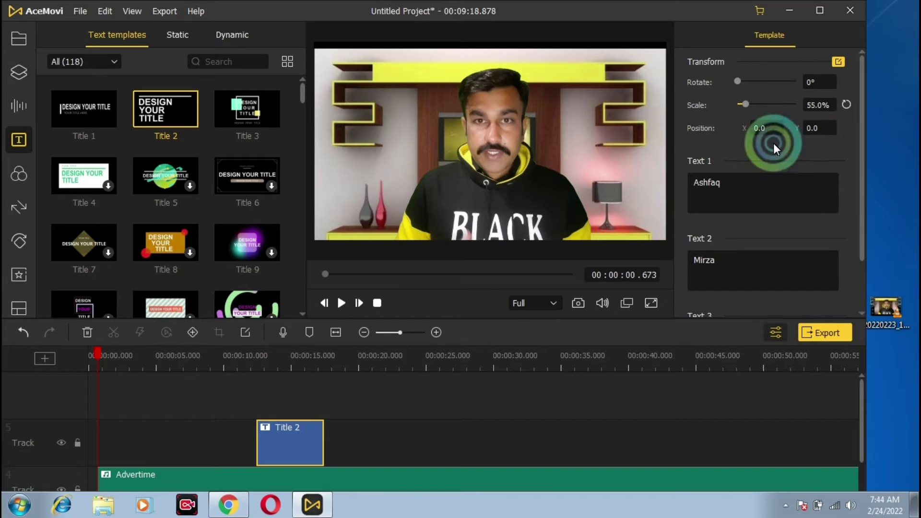
left_click(770, 243)
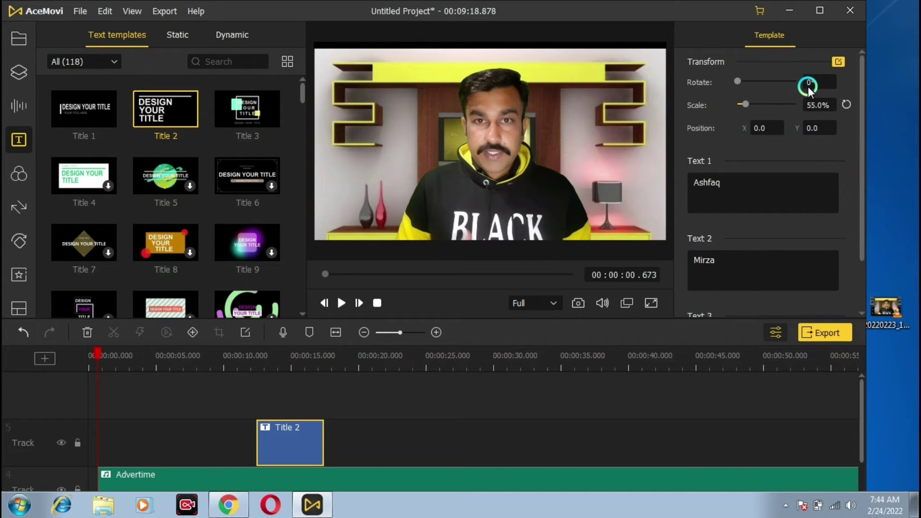
- Open the advanced text editor for the Title 2 clip, look over the text animations such as Flash and Float, and close it
left_click(839, 63)
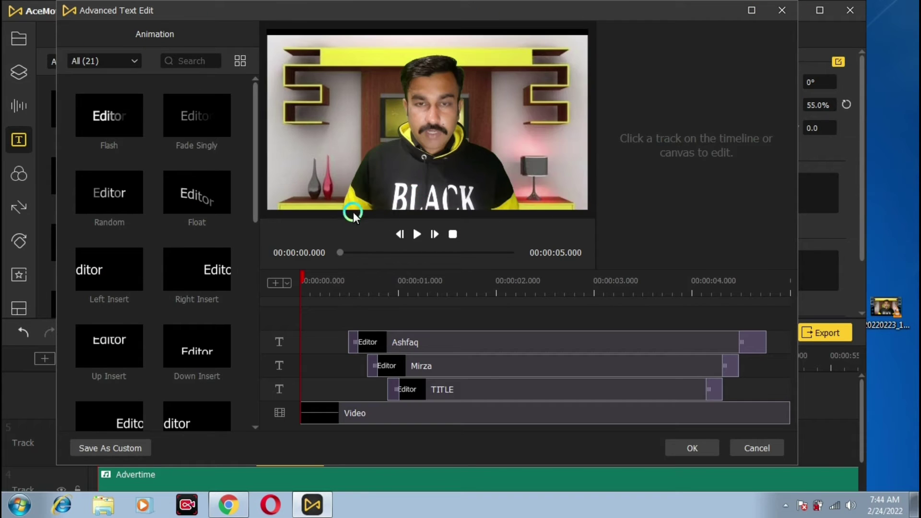
left_click(114, 127)
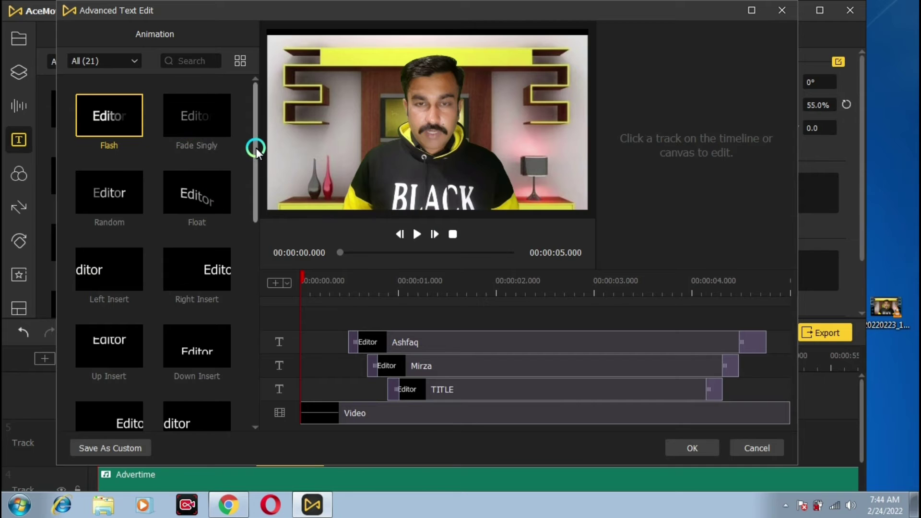
mouse_move(255, 148)
left_mouse_down()
mouse_move(261, 185)
mouse_move(248, 238)
mouse_move(259, 153)
left_mouse_up()
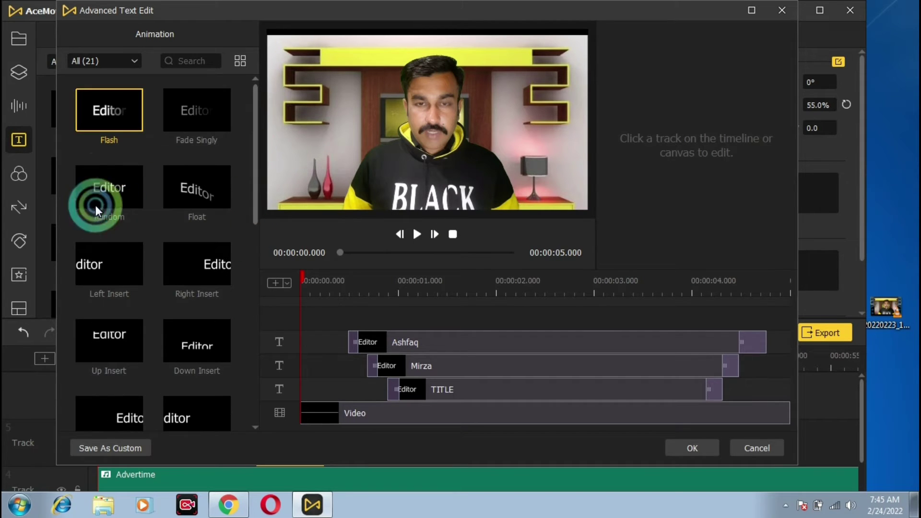
left_click(98, 181)
left_click(193, 175)
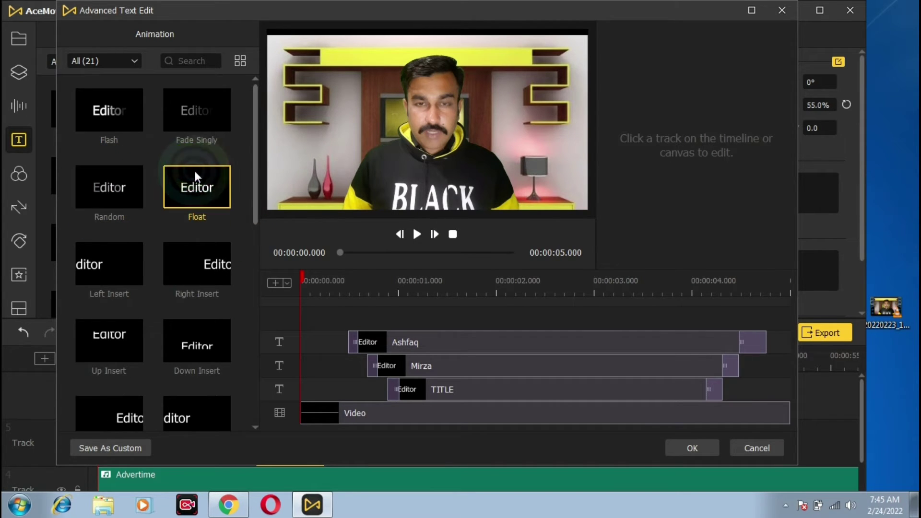
left_click(357, 241)
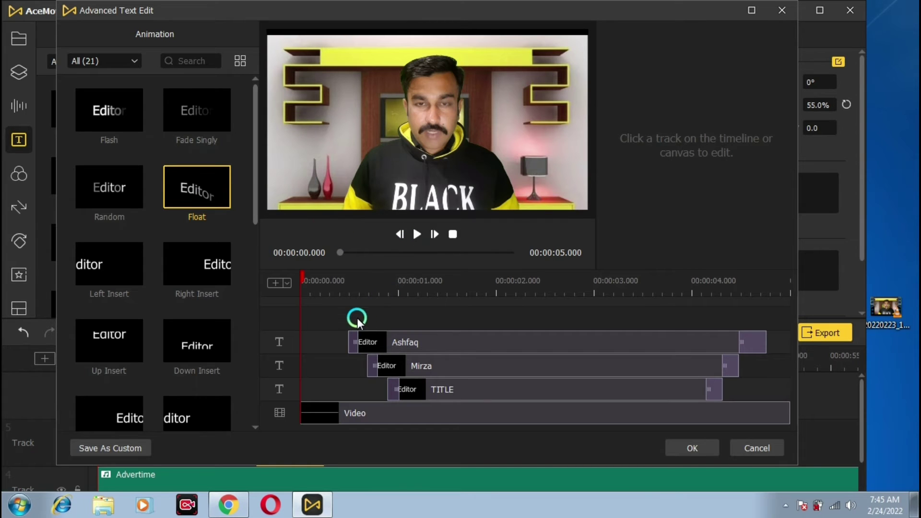
left_click(782, 10)
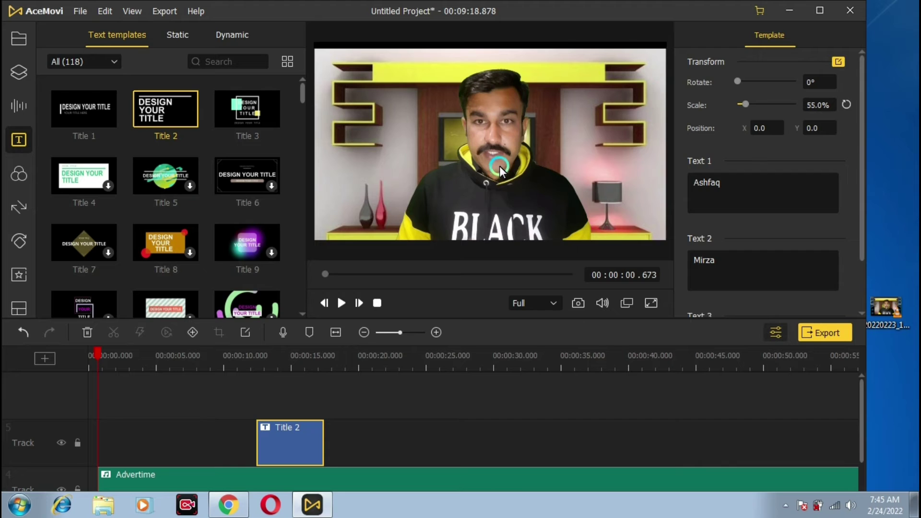
- Reposition the Title 2 template in the preview to about X 287.7, Y -136.3
left_click_drag(500, 166, 565, 171)
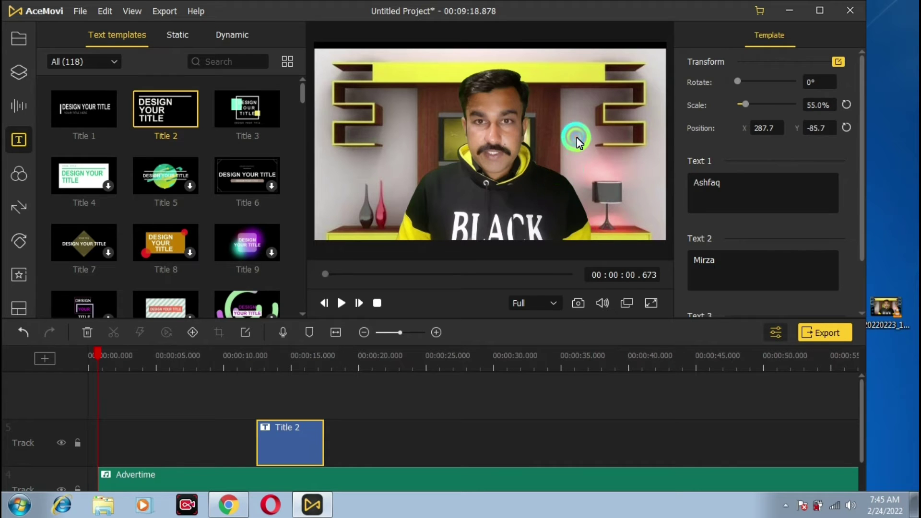
left_click_drag(576, 136, 575, 133)
left_click(308, 378)
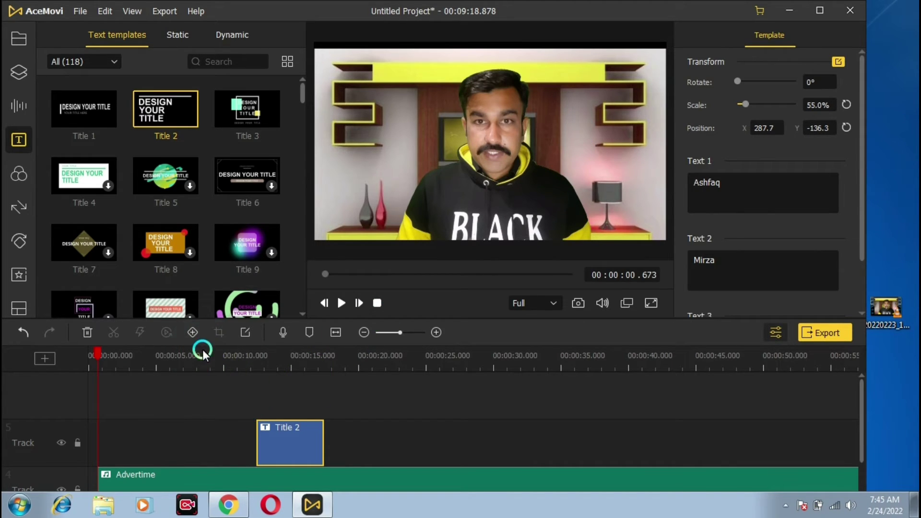
- Look over the filters and place the Romantic filter on the Title 2 track at the playhead
left_click(20, 168)
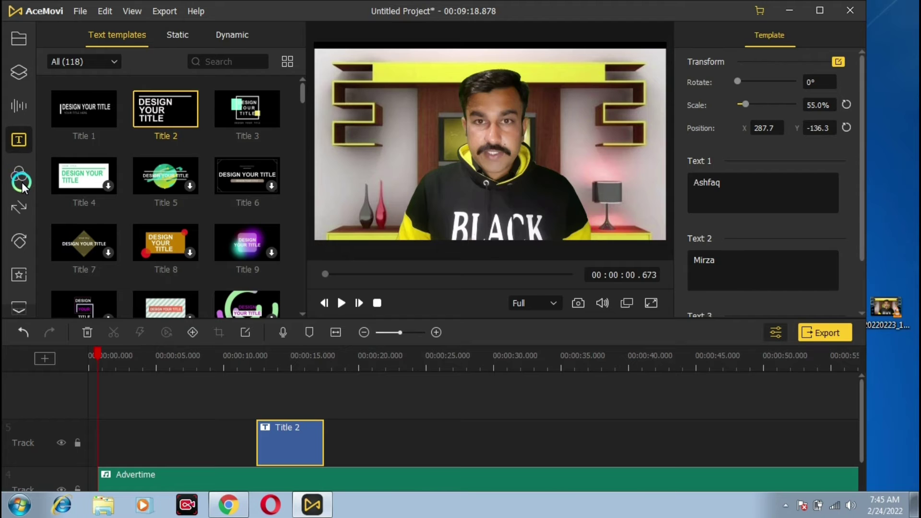
left_click(88, 102)
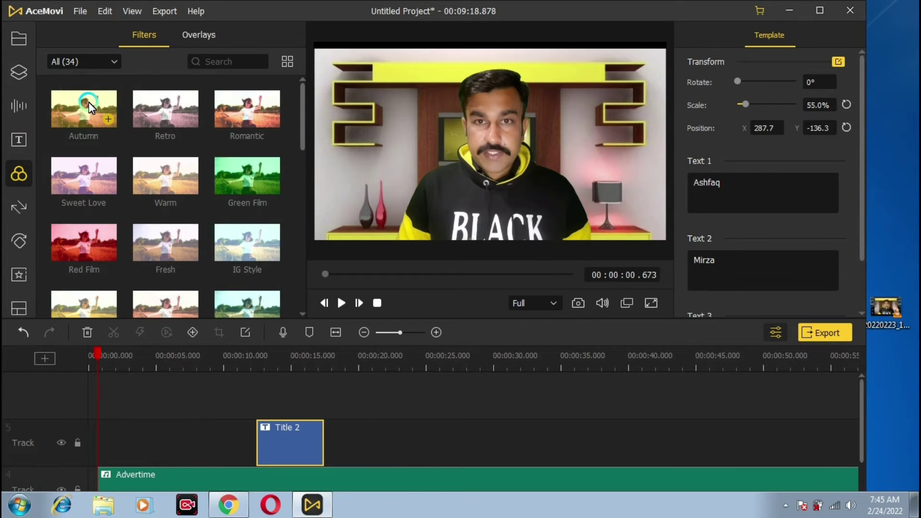
left_click(153, 106)
left_click(259, 152)
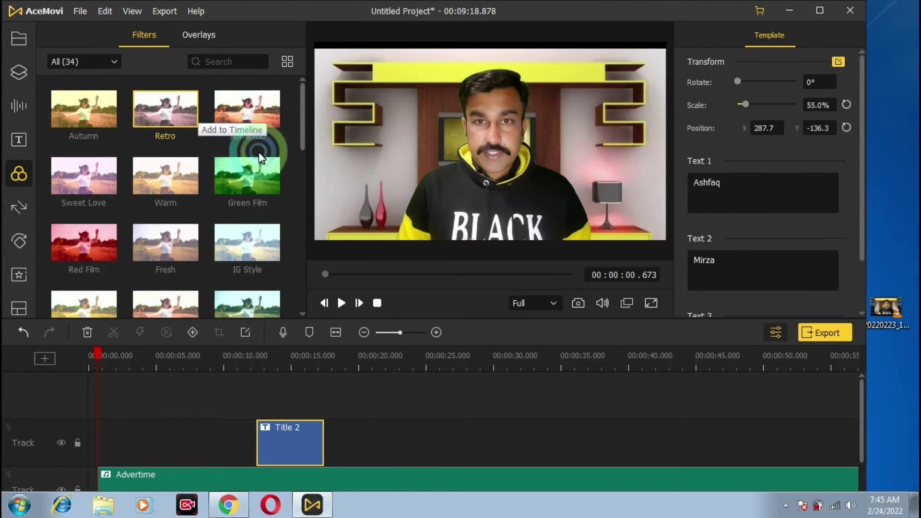
left_click(250, 160)
left_click_drag(234, 111, 101, 442)
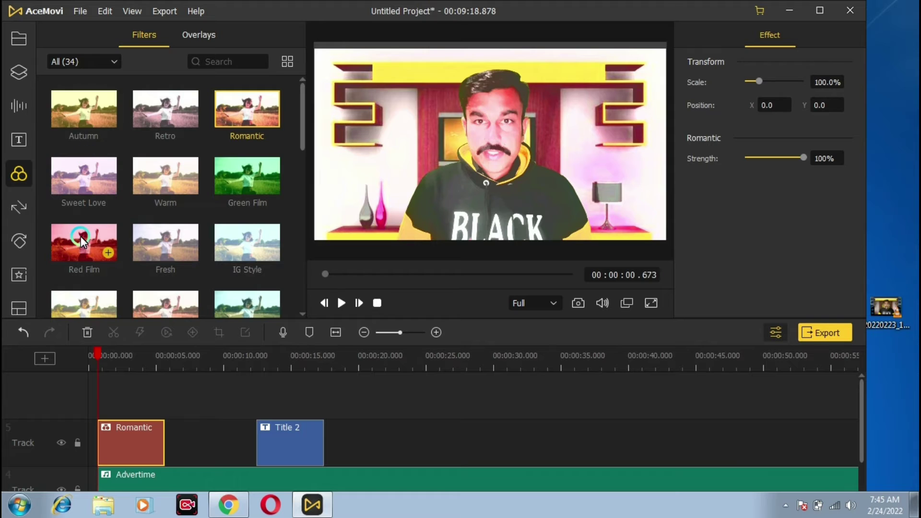
- Place the Red Film filter directly after the Romantic clip and scrub through the timeline to about 22 seconds
left_click_drag(82, 241, 160, 430)
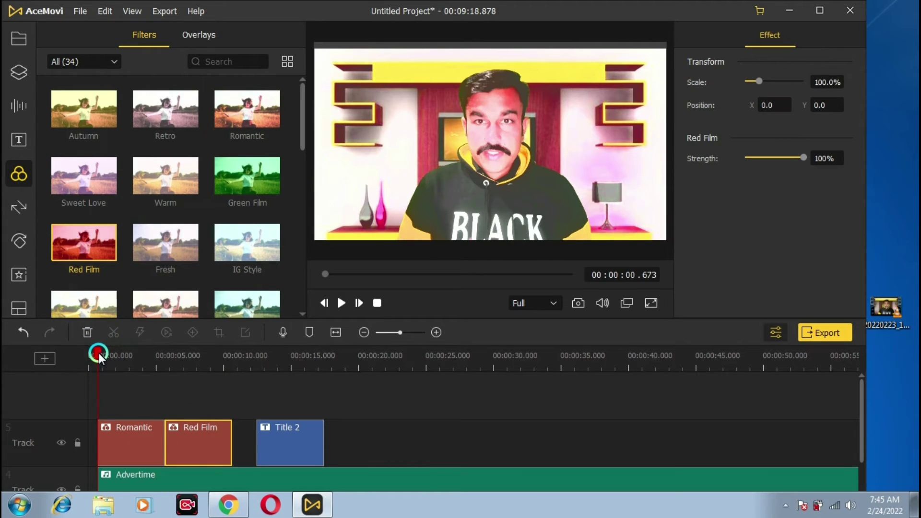
left_click_drag(99, 353, 246, 391)
left_click(382, 394)
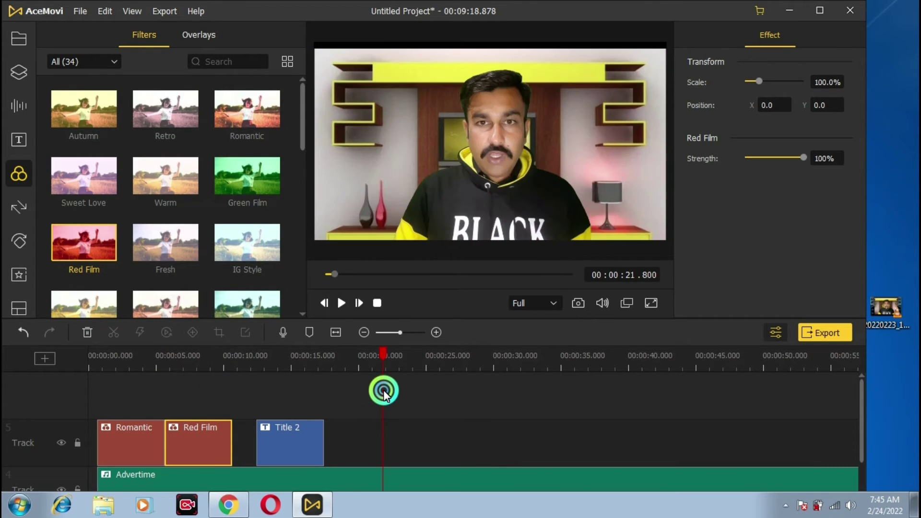
- Look over the transitions and move the Romantic filter clip behind Title 2, to about 18 seconds on the same track
left_click(19, 206)
left_click(73, 94)
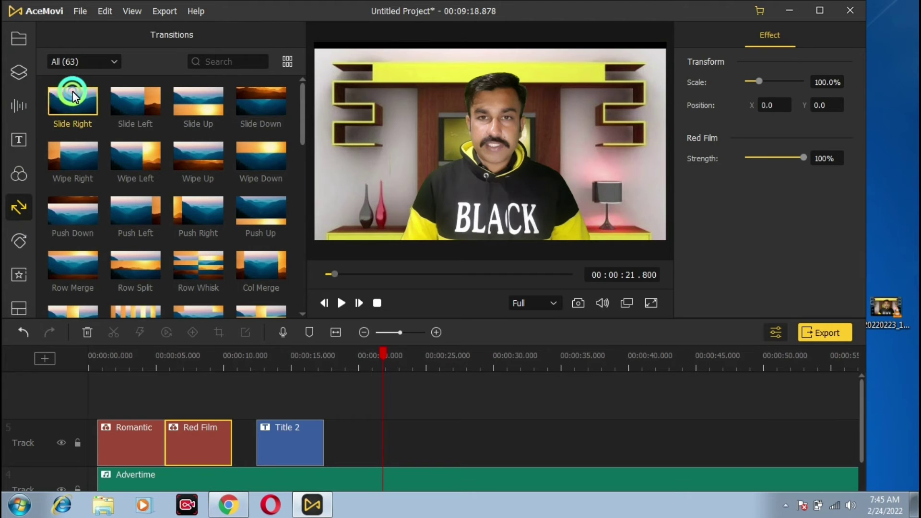
left_click_drag(229, 354, 344, 440)
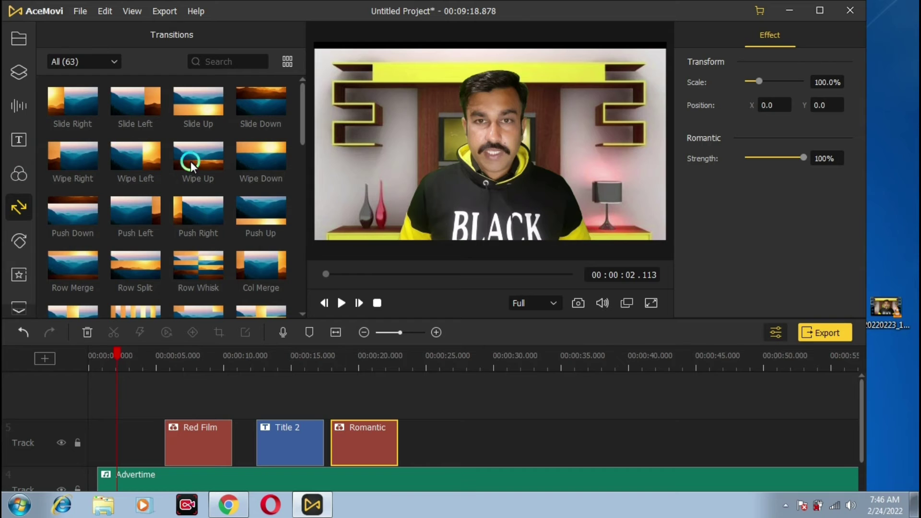
- Look over the available animations, motions and regional effects, including Shift Up, Vortex Out and ColorNot
left_click(18, 243)
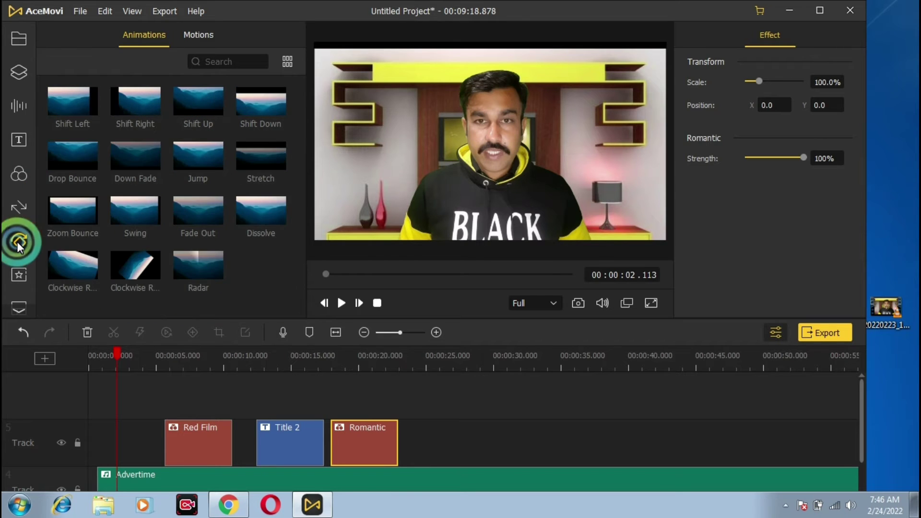
left_click(133, 104)
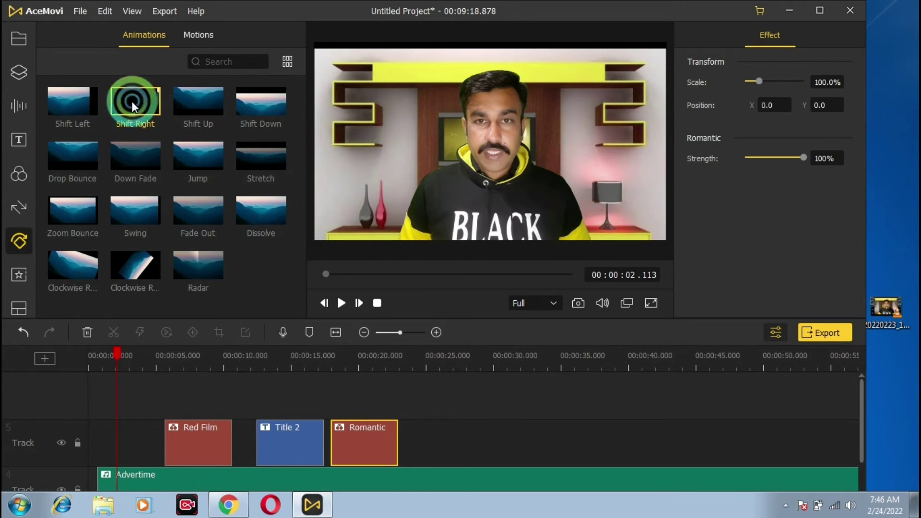
left_click(206, 96)
left_click(214, 161)
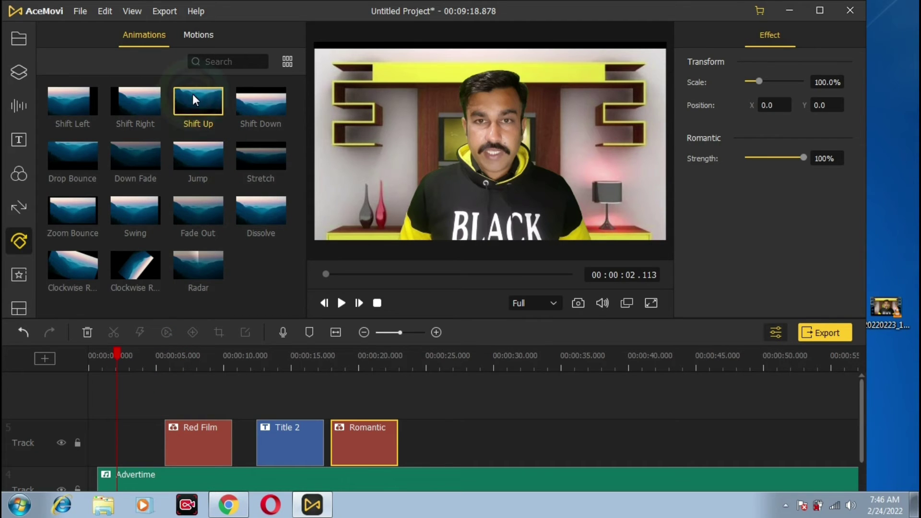
left_click(131, 99)
left_click(61, 93)
left_click(189, 33)
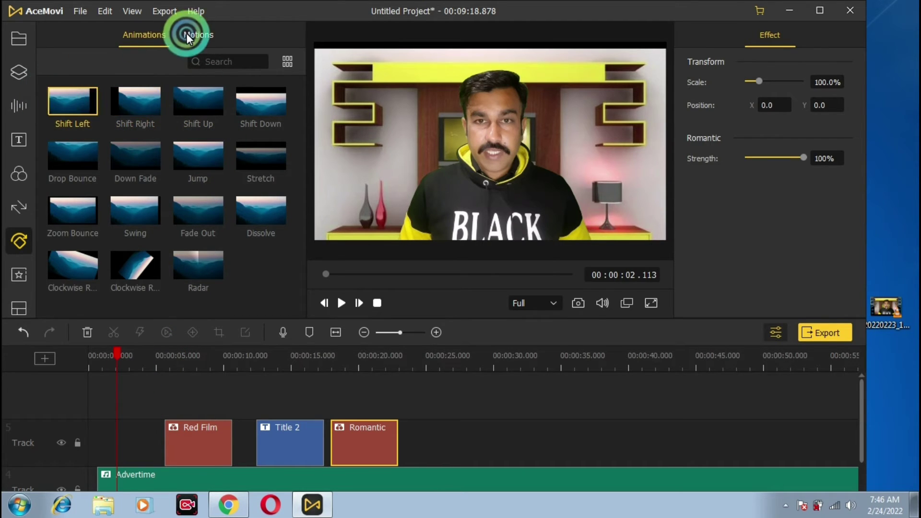
left_click(148, 148)
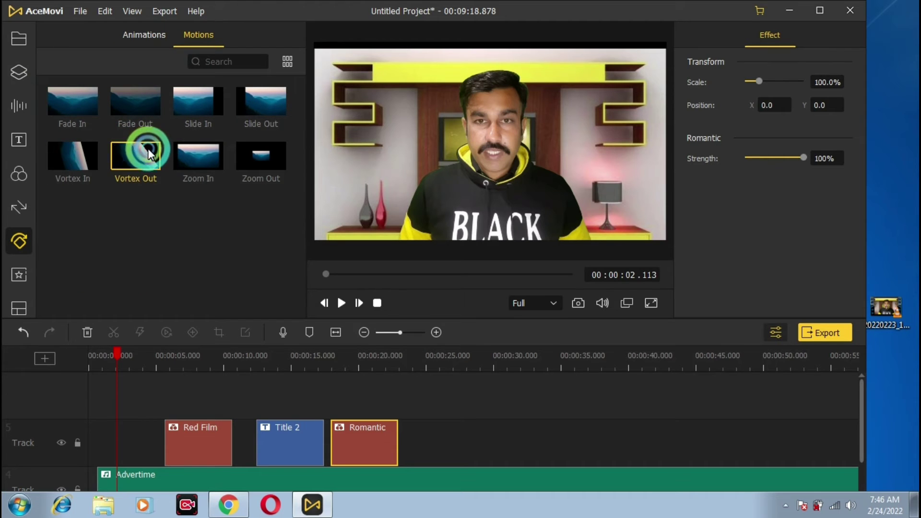
left_click(77, 101)
left_click(19, 275)
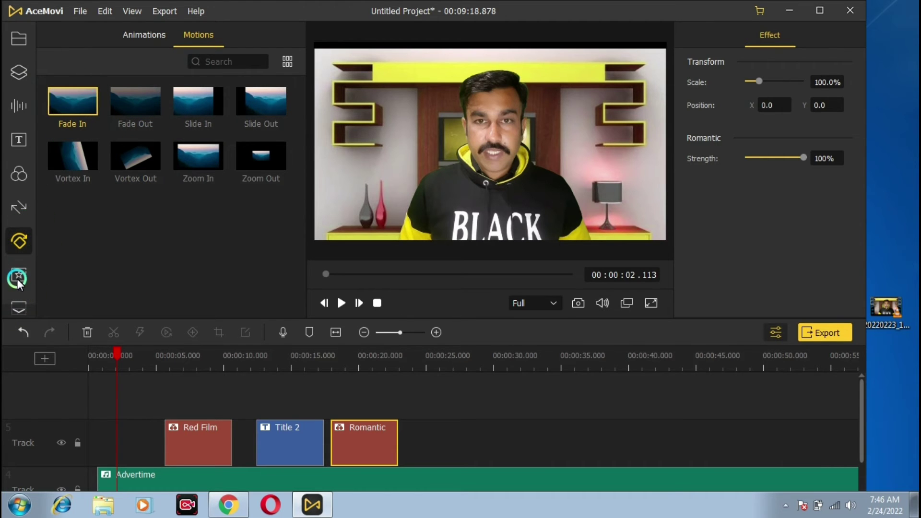
left_click(191, 105)
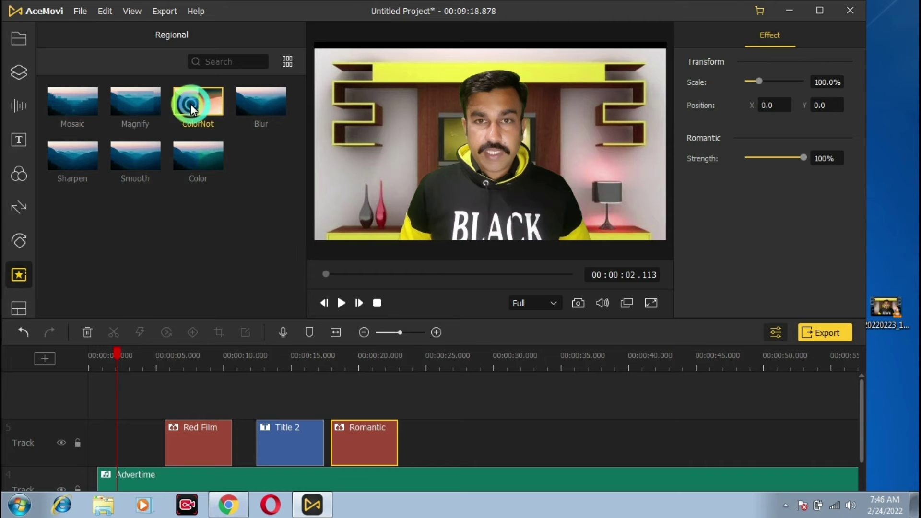
- Add the 2-3 split screen template to a new track at the playhead, view its editor and close it
left_click(16, 312)
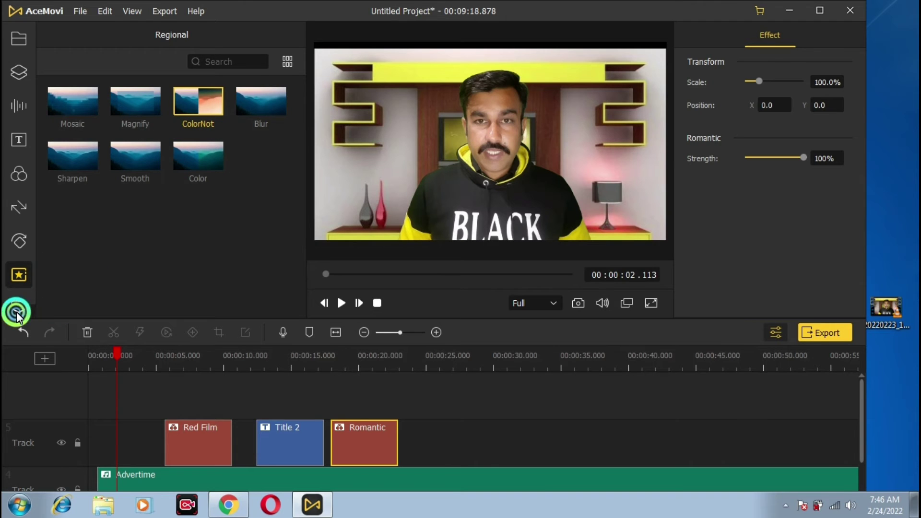
left_click(20, 307)
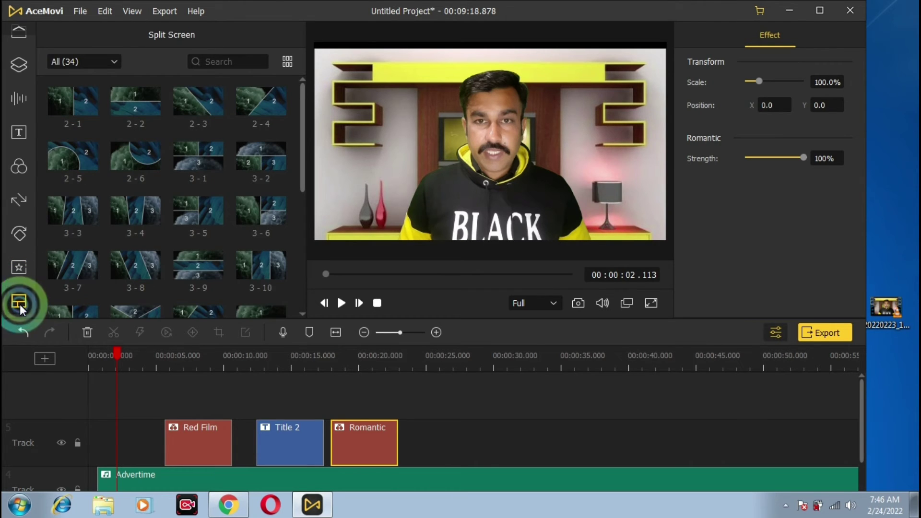
left_click(132, 105)
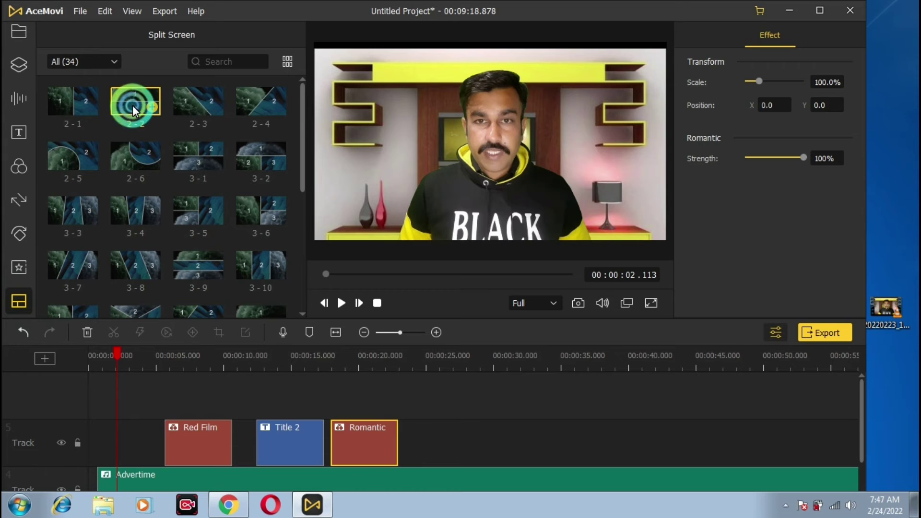
left_click(211, 107)
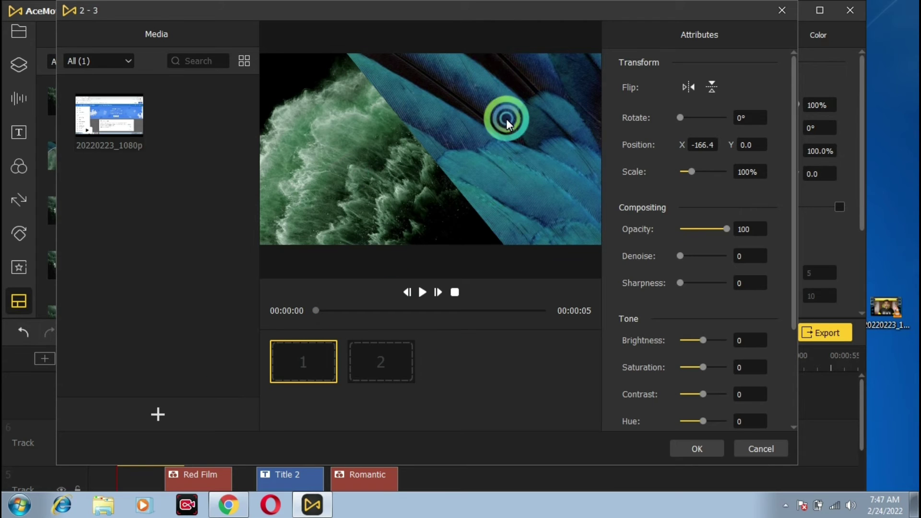
left_click(782, 11)
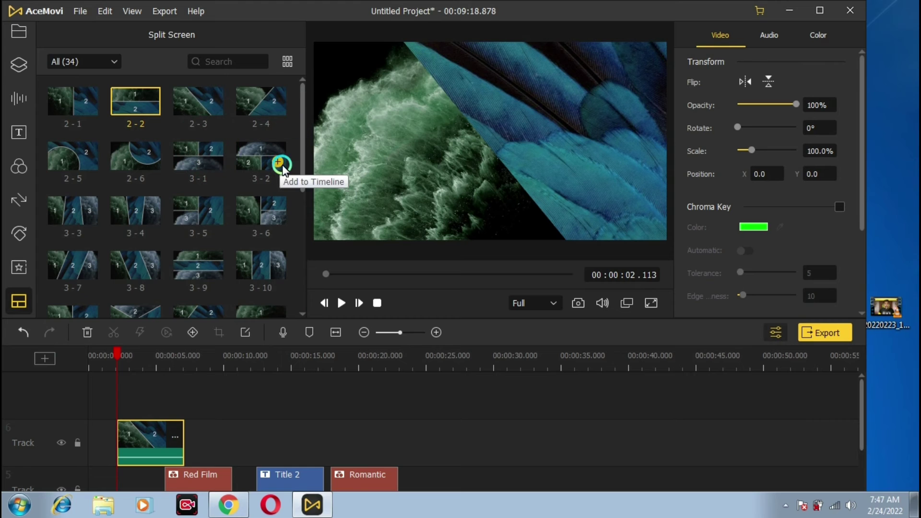
- Look through the remaining split screen layouts and delete the 2-3 split screen clip from the timeline
left_click_drag(300, 149, 302, 244)
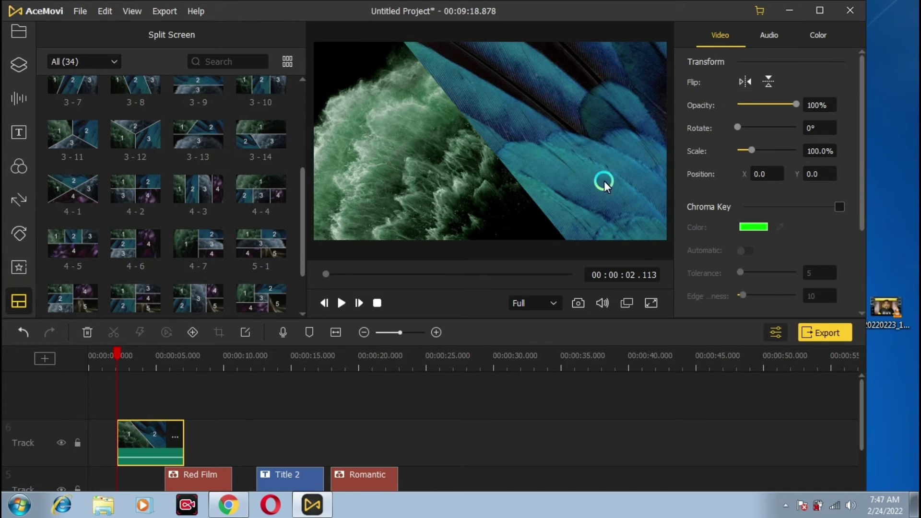
left_click(86, 331)
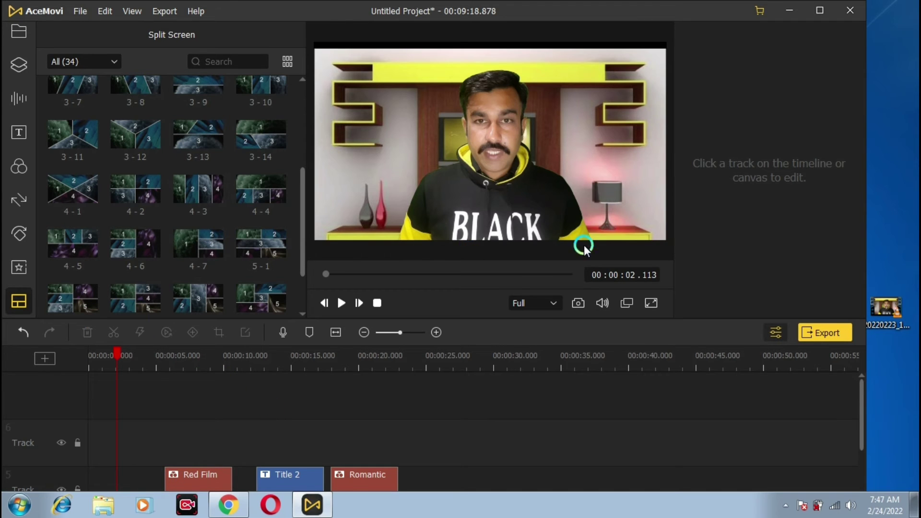
- Look over the imported media and the split screen layouts, including 4-6, 4-5 and 3-13
left_click(28, 33)
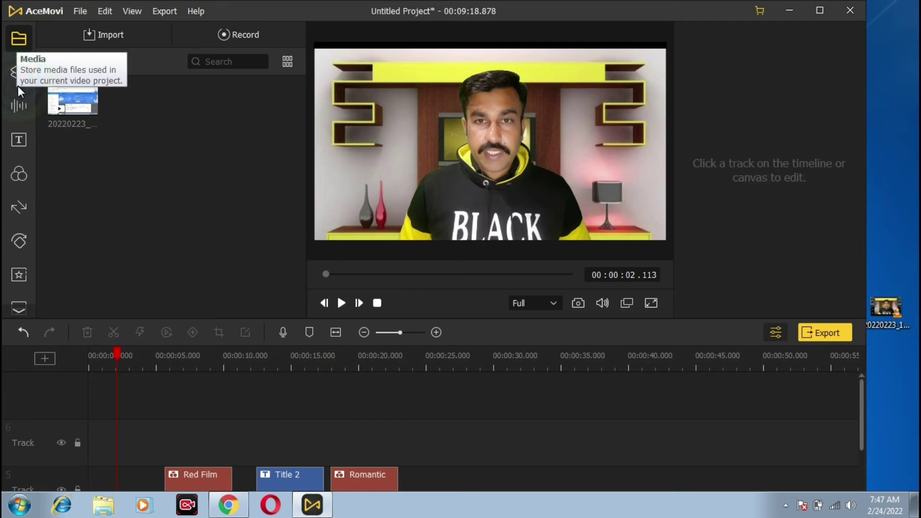
left_click(19, 79)
left_click(23, 25)
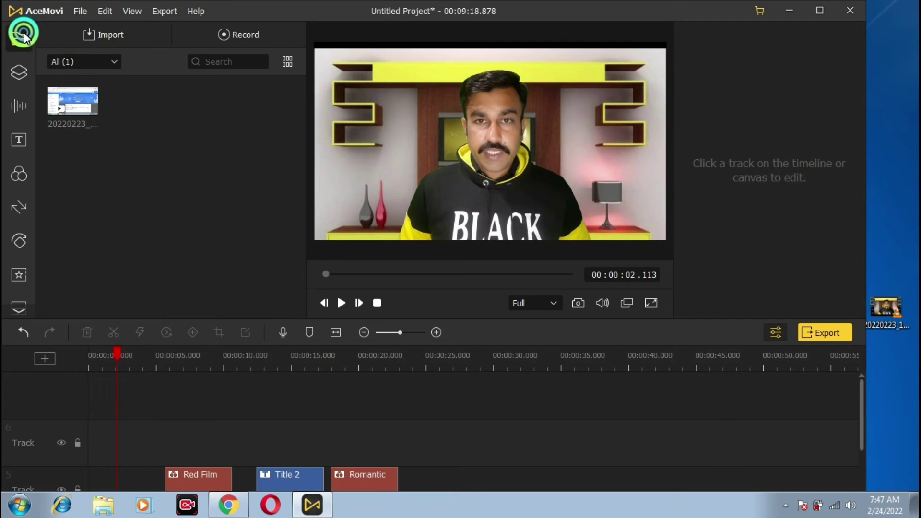
left_click(272, 63)
left_click(18, 302)
left_click(127, 251)
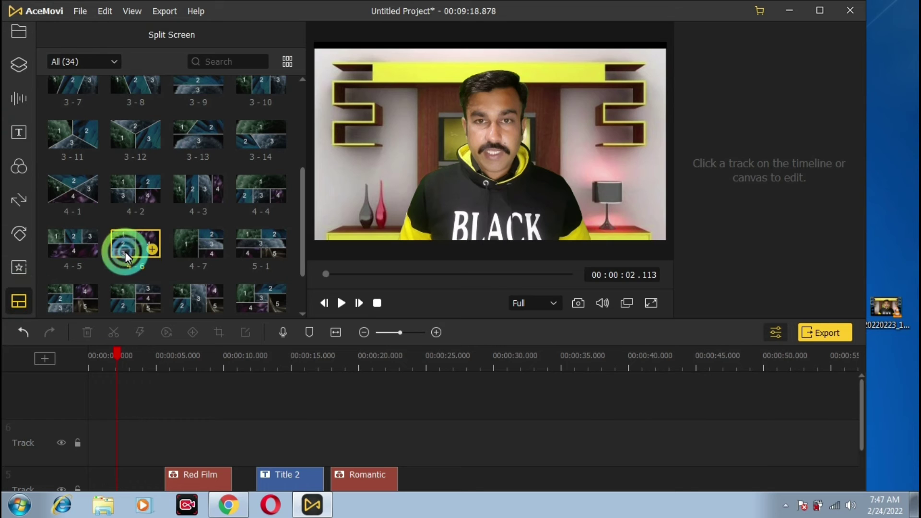
left_click(86, 238)
left_click(192, 129)
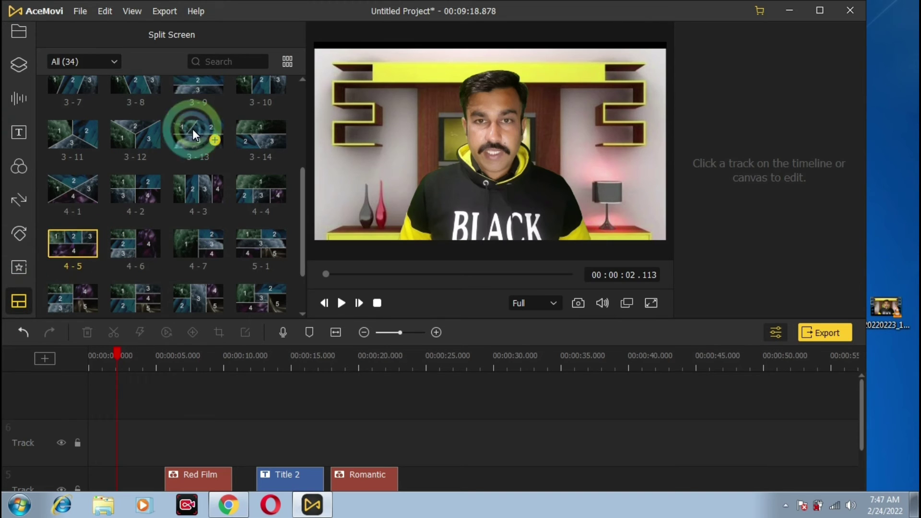
left_click_drag(163, 181, 177, 391)
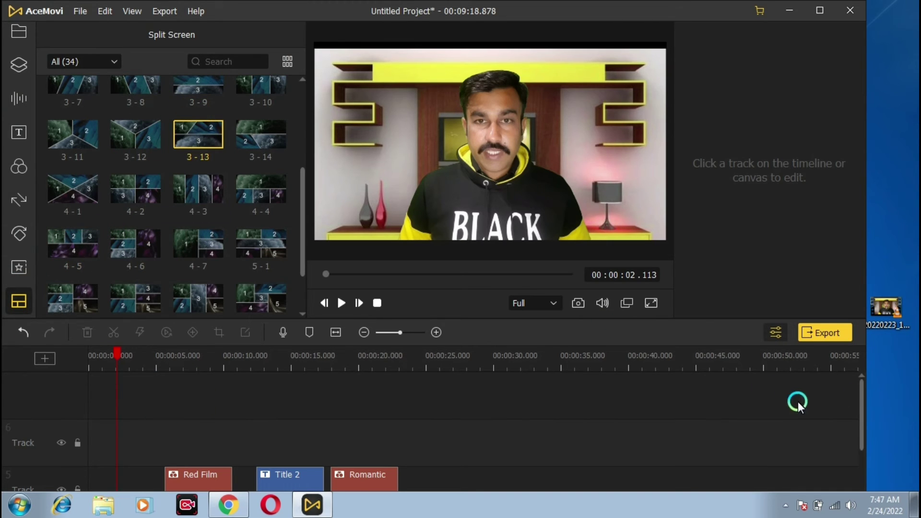
- Look over the timeline tracks, the transitions, the imported media and the range of available stickers
left_click(857, 446)
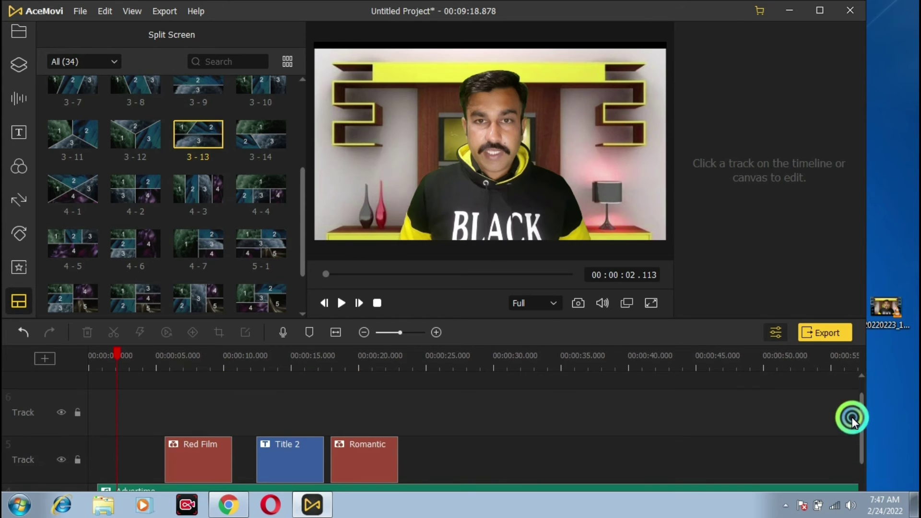
left_click(25, 203)
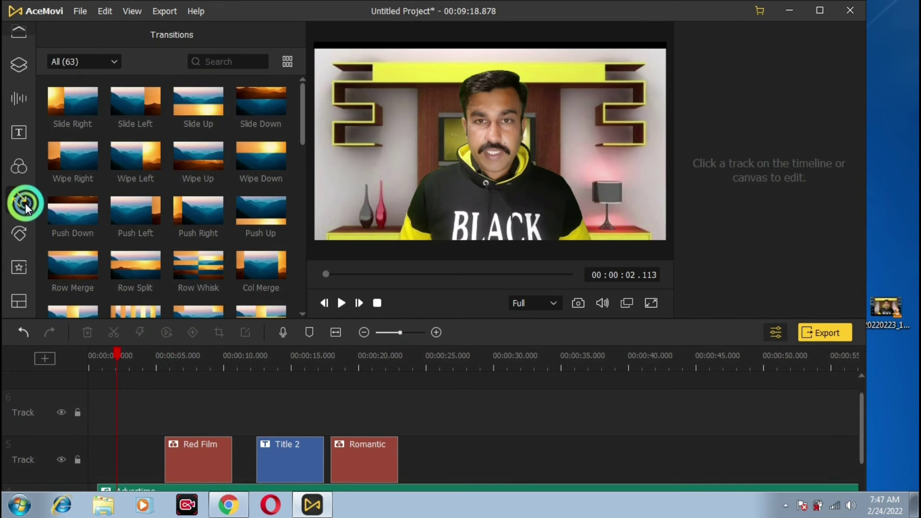
left_click(22, 33)
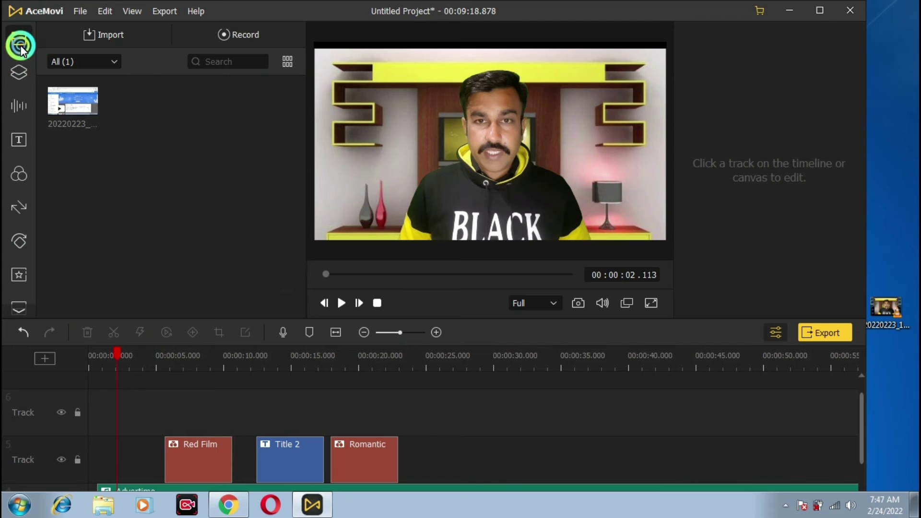
left_click(28, 73)
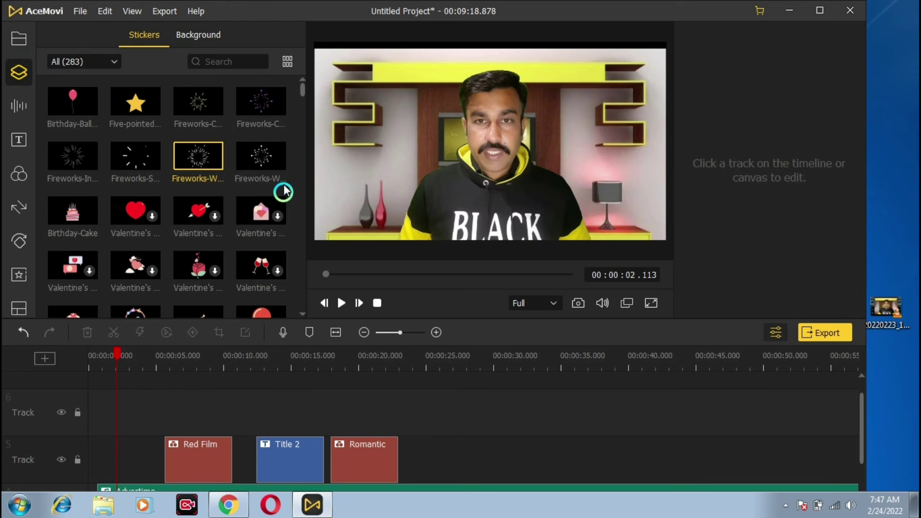
left_click_drag(304, 89, 304, 316)
- Add the 3-8 split screen template to a new track above the existing ones, just after the playhead, and select its clip
left_click(21, 304)
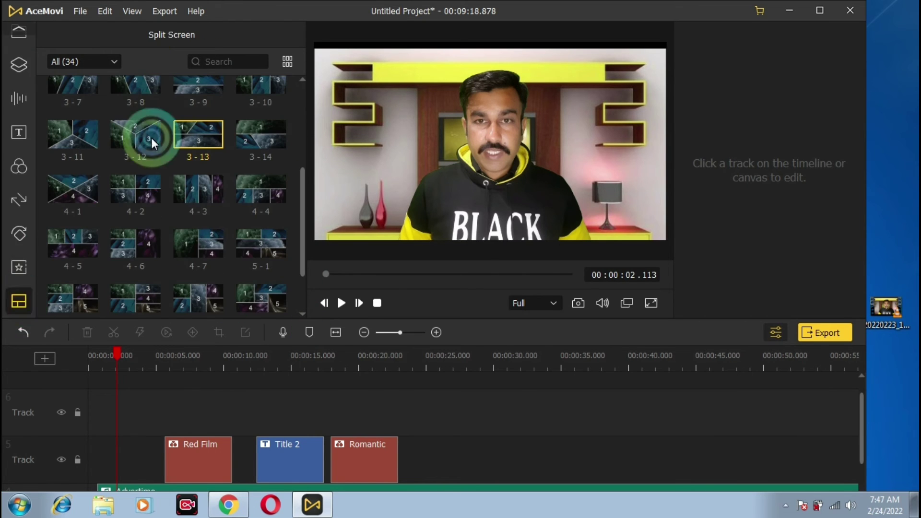
left_click_drag(132, 84, 165, 407)
double_click(160, 431)
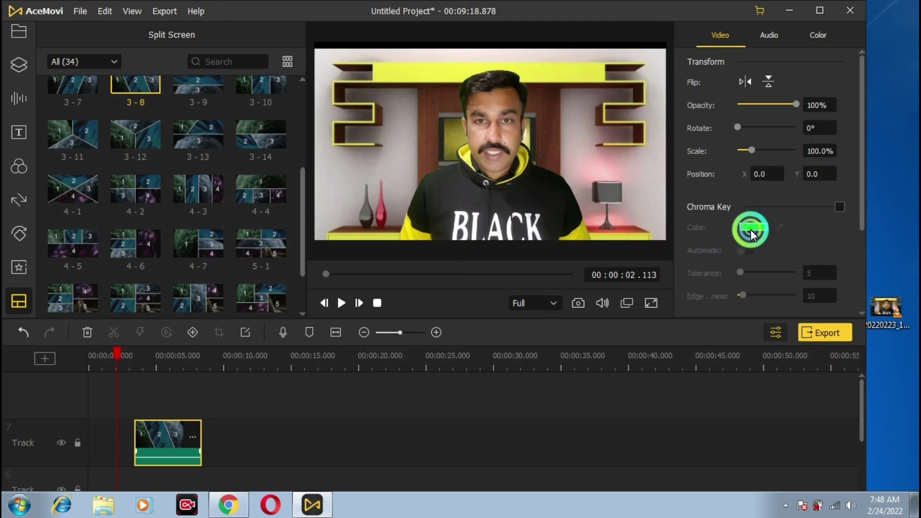
- Enable Chroma Key on the split screen clip, sample a new key colour, and view the clip's audio and colour settings
left_click(838, 207)
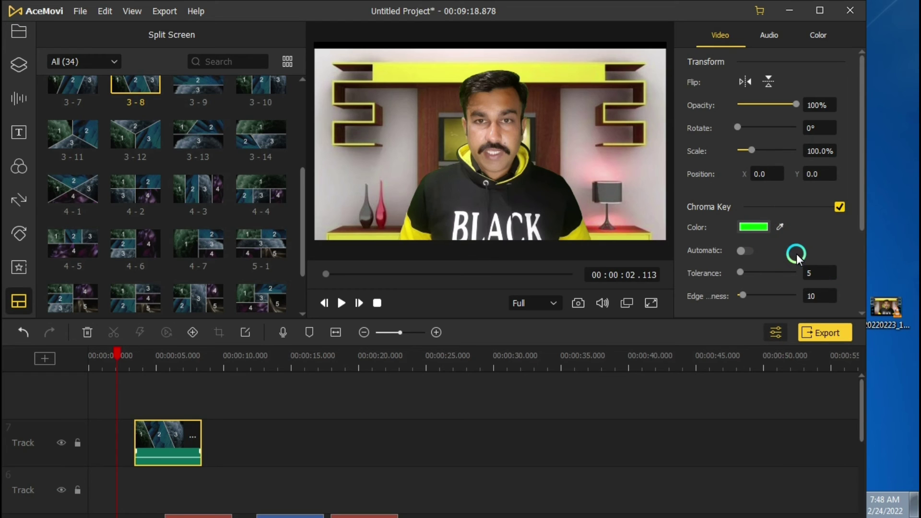
left_click(778, 228)
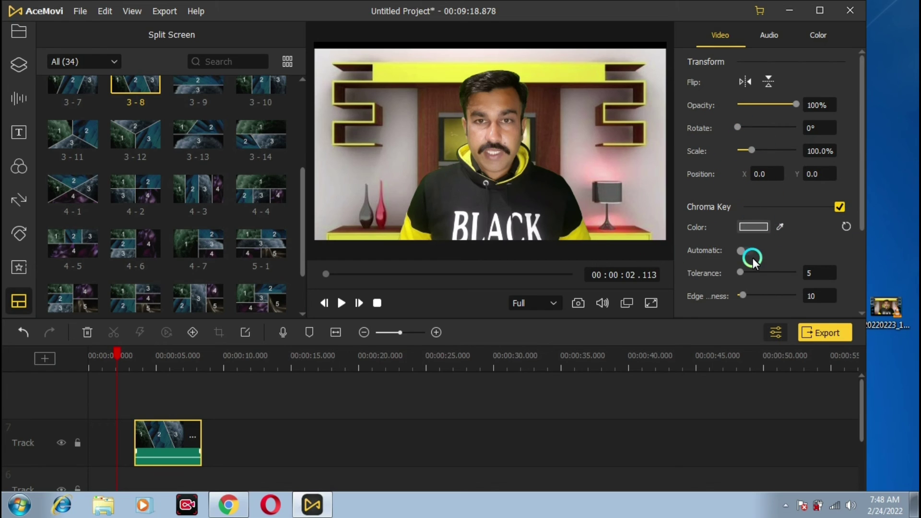
left_click(763, 35)
left_click(822, 34)
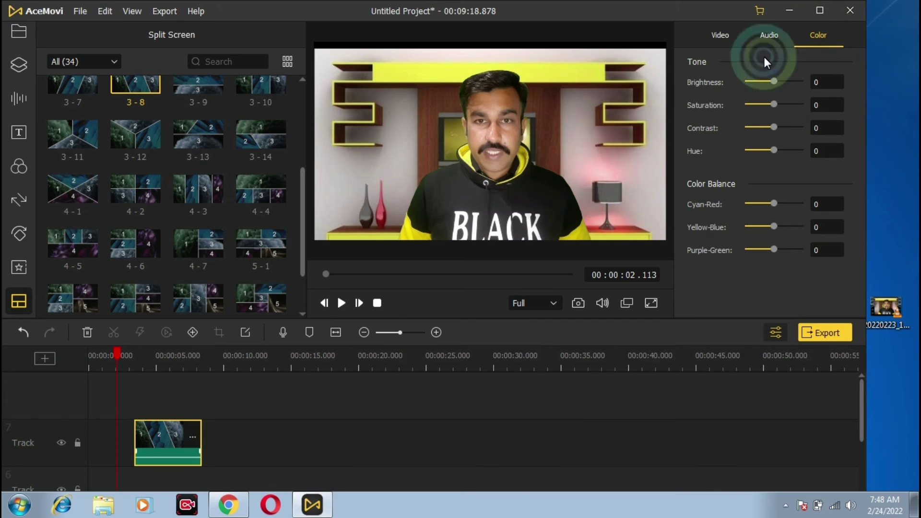
left_click(714, 37)
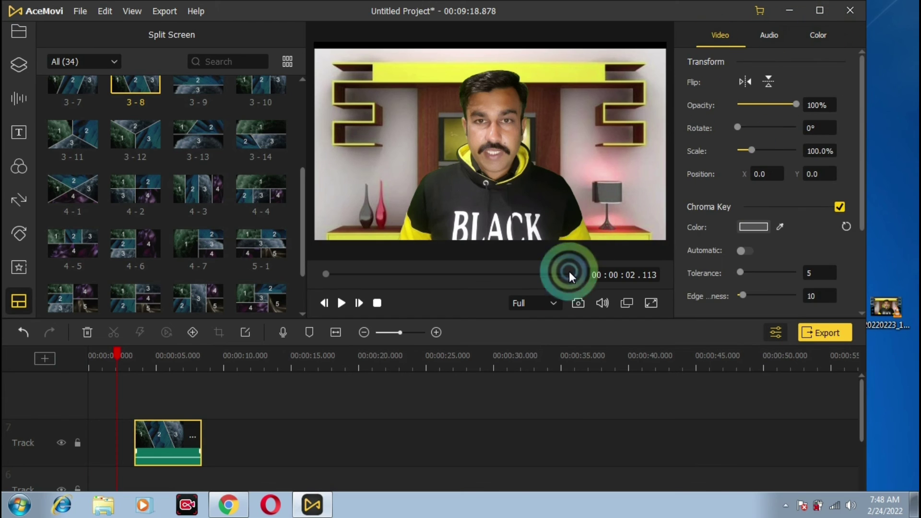
- View the preview quality options, keeping Full, and take a snapshot of the current preview frame
left_click(549, 304)
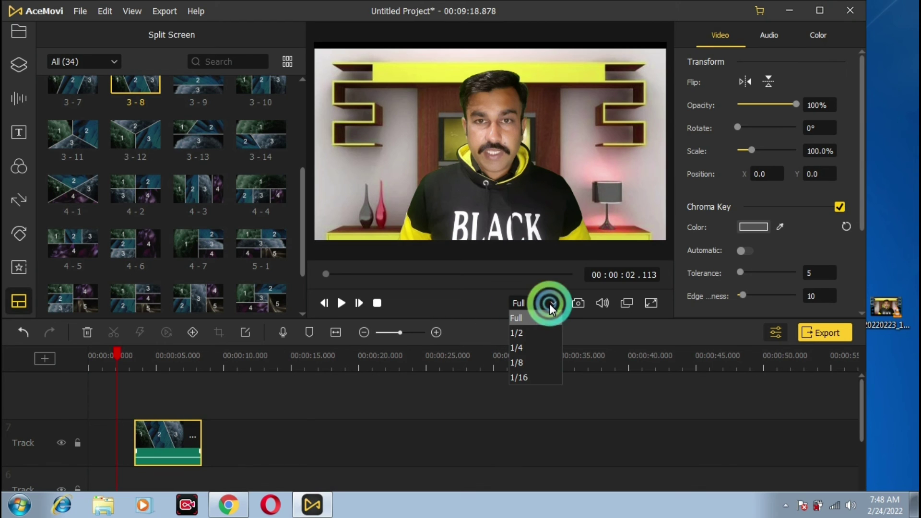
left_click(550, 302)
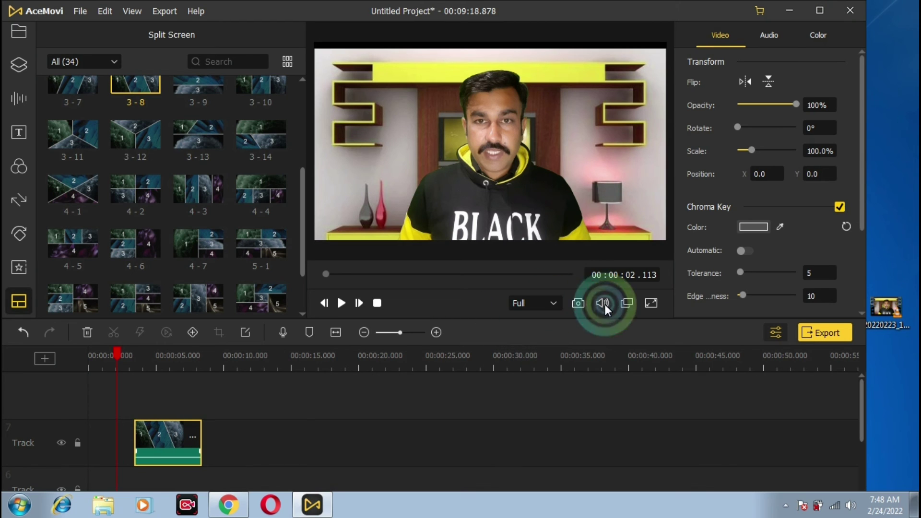
left_click(579, 303)
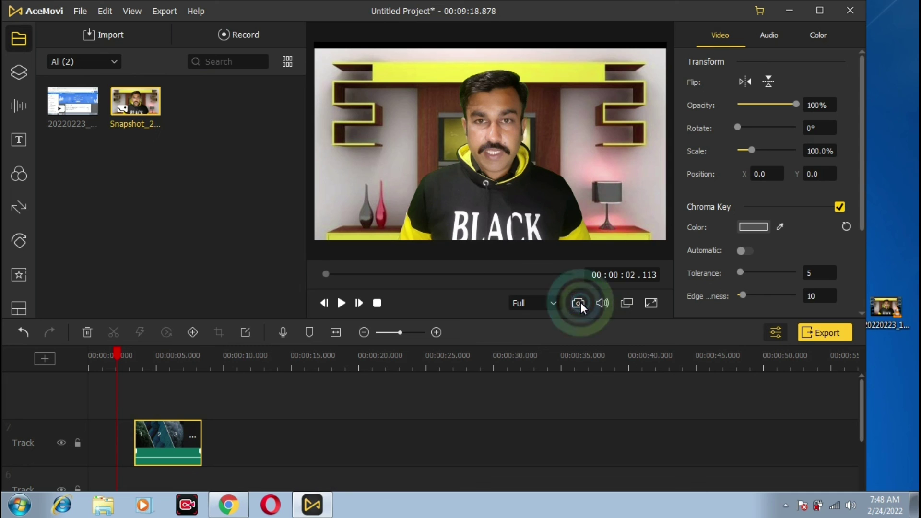
left_click(258, 60)
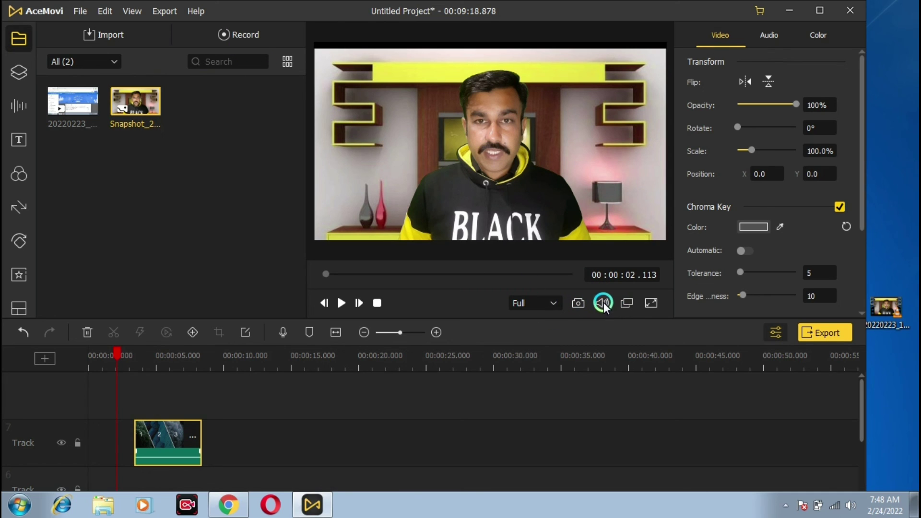
left_click(637, 306)
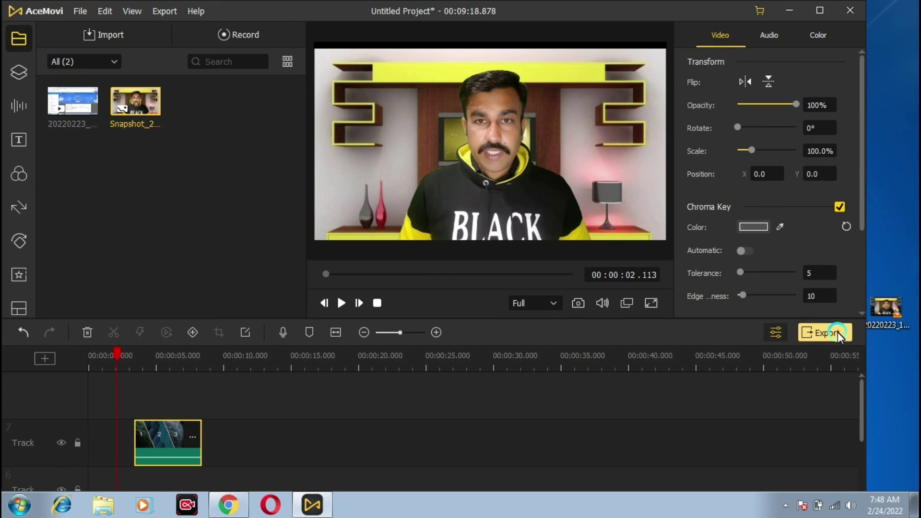
left_click(818, 333)
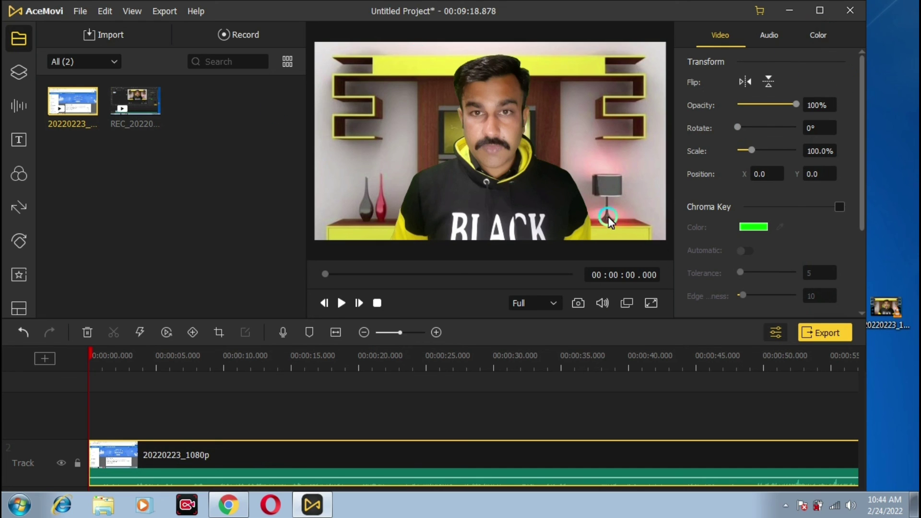
- Play the 20220223_1080p clip from the start and pause it at about 5 seconds
left_click(342, 302)
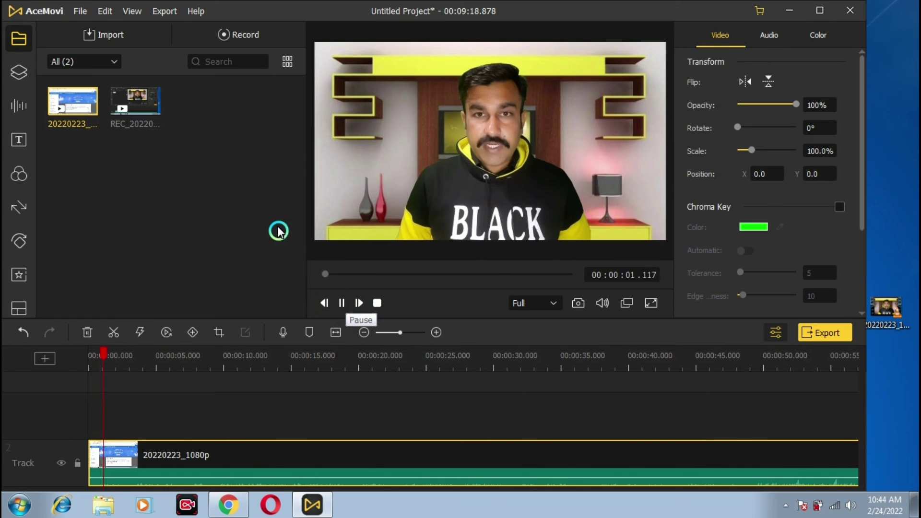
left_click(345, 302)
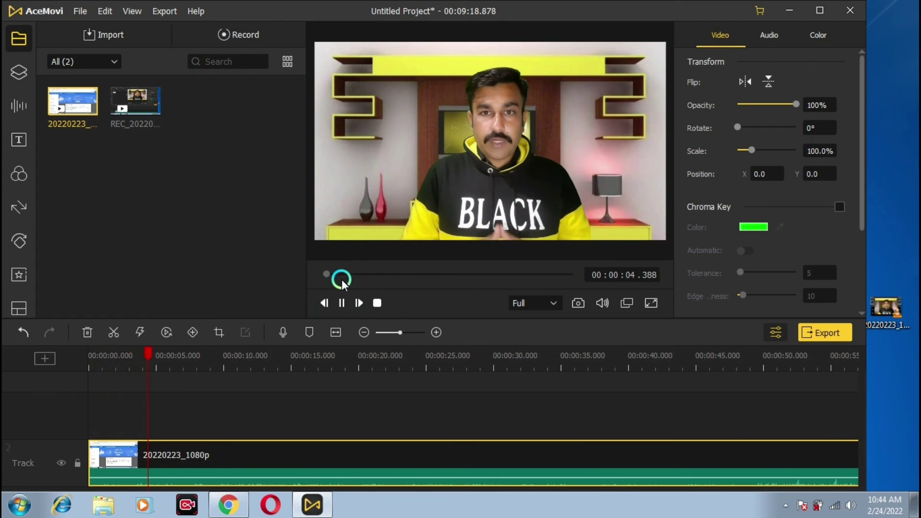
left_click(342, 302)
left_click(209, 64)
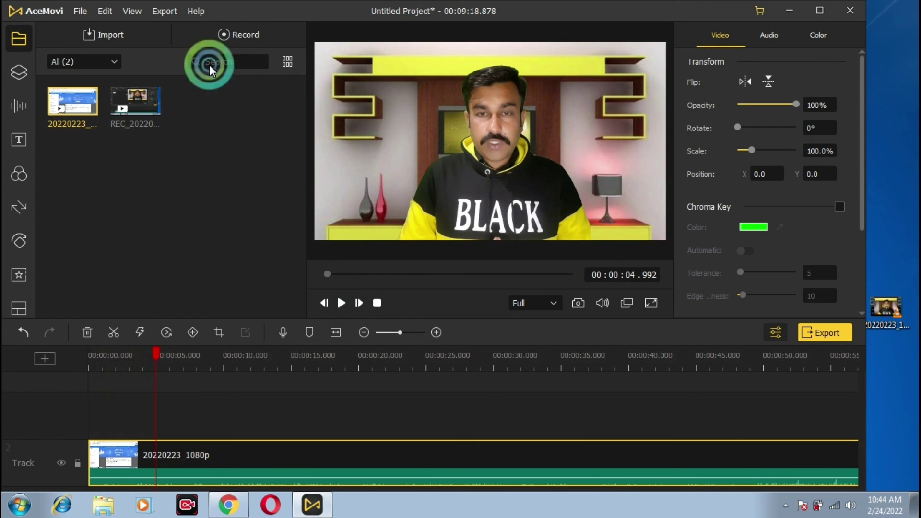
- Try to launch the recorder from the media library and show the hidden system tray icons
left_click(234, 34)
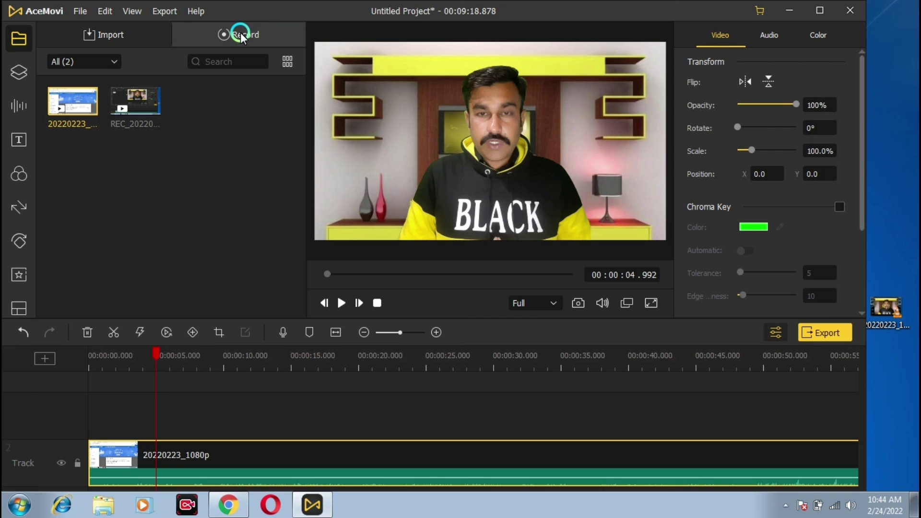
left_click(228, 29)
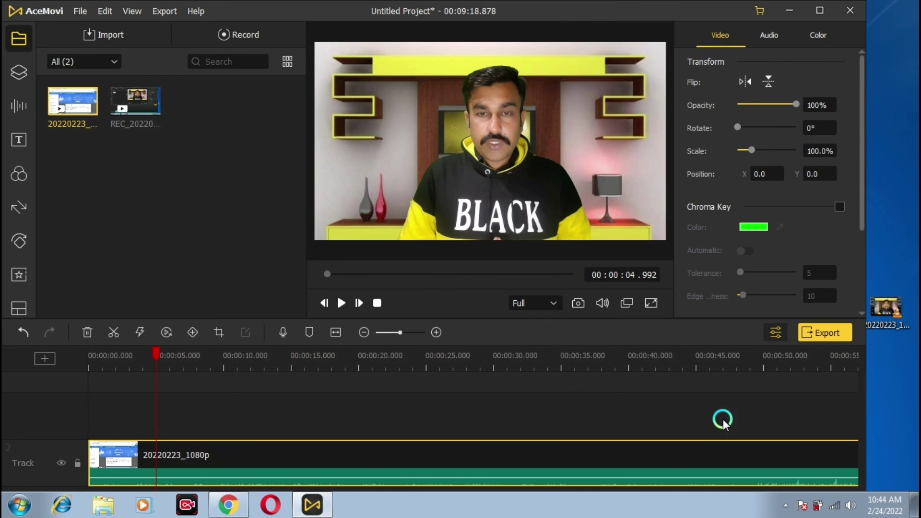
left_click(785, 505)
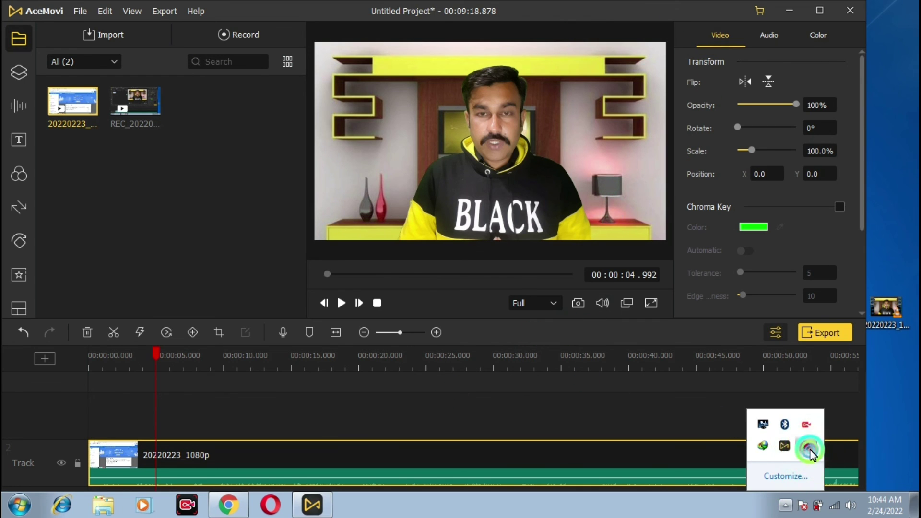